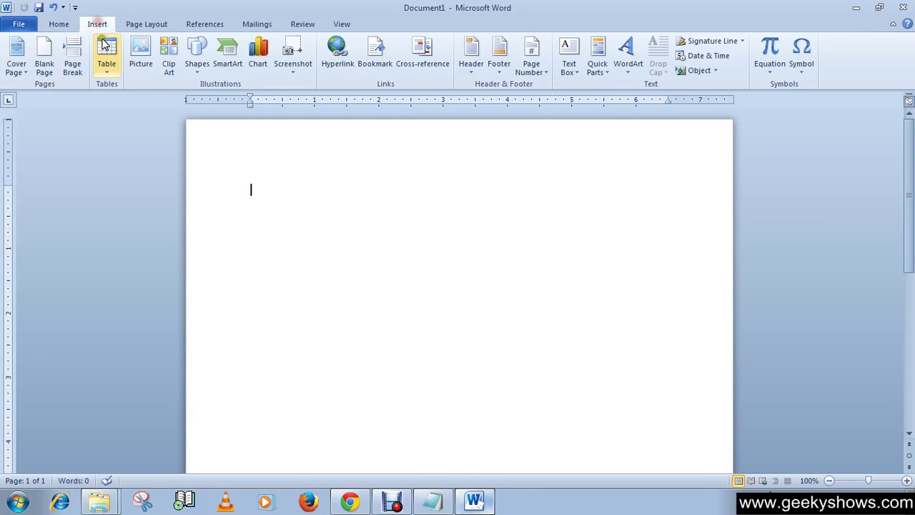
# Step: Draw a large rounded rectangle in the upper half of the page
pyautogui.click(197, 74)
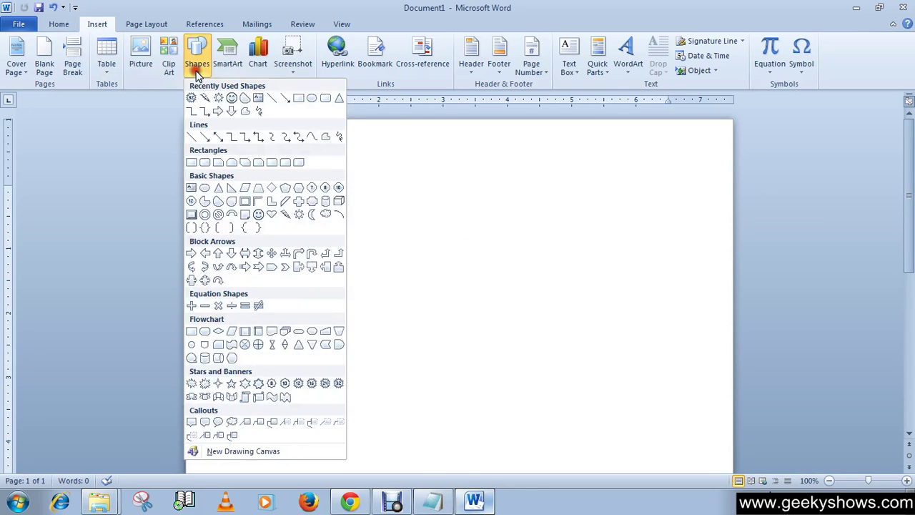
pyautogui.click(193, 162)
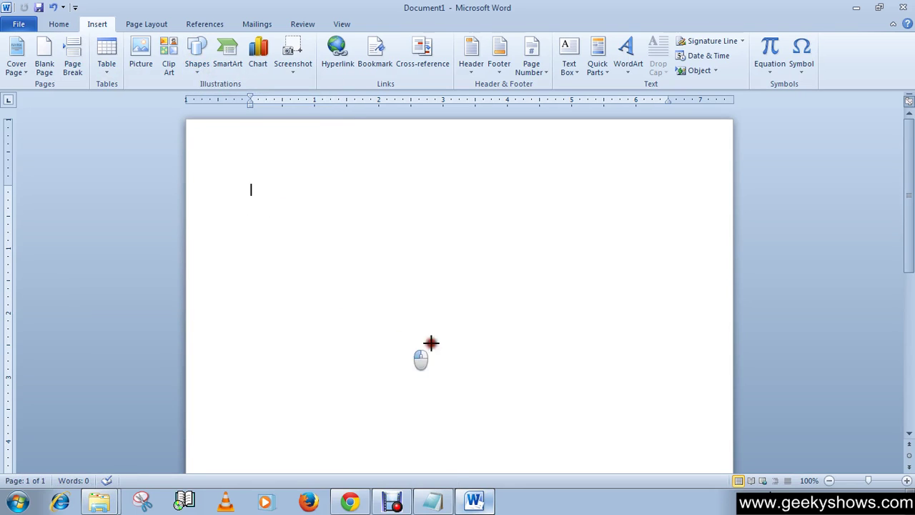
pyautogui.moveTo(631, 362)
pyautogui.mouseDown()
pyautogui.moveTo(644, 373)
pyautogui.moveTo(556, 353)
pyautogui.moveTo(551, 312)
pyautogui.moveTo(562, 343)
pyautogui.moveTo(648, 352)
pyautogui.moveTo(643, 378)
pyautogui.mouseUp()
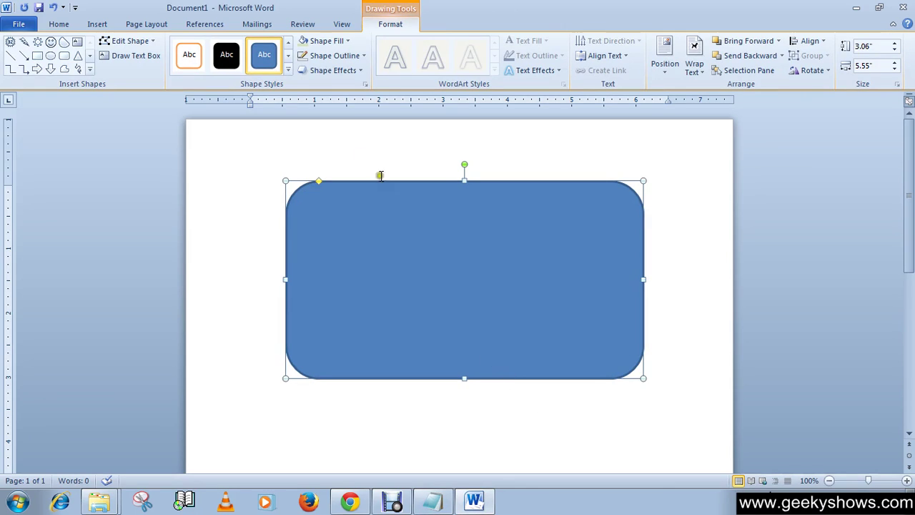
# Step: Apply the red-outline, no-fill shape style to the rounded rectangle
pyautogui.click(288, 71)
pyautogui.click(293, 33)
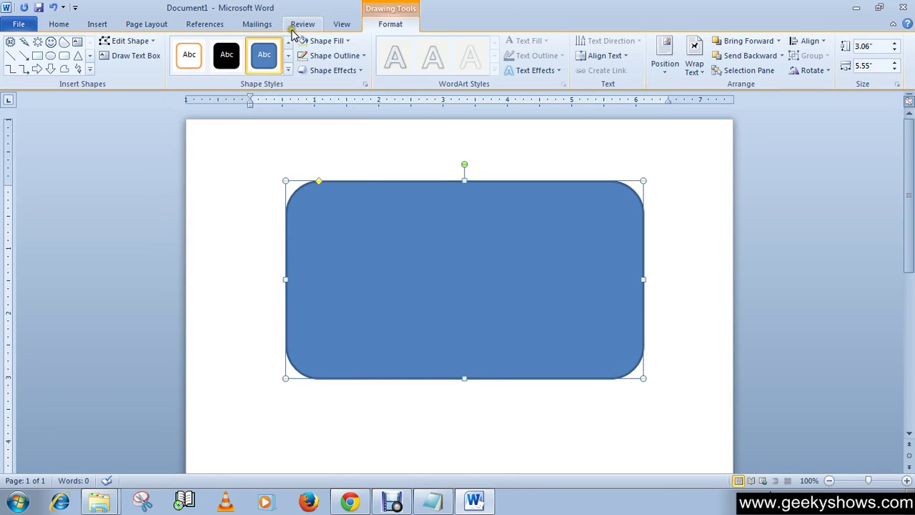
pyautogui.click(288, 71)
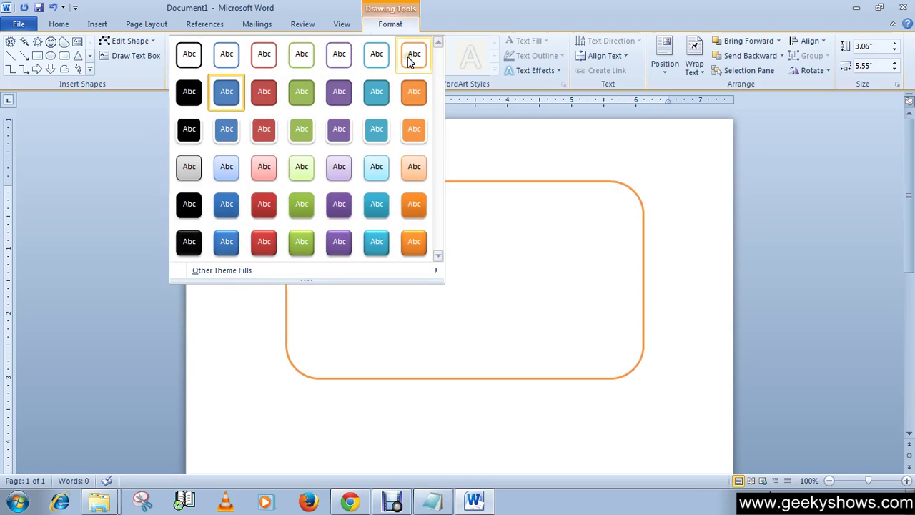
pyautogui.click(267, 63)
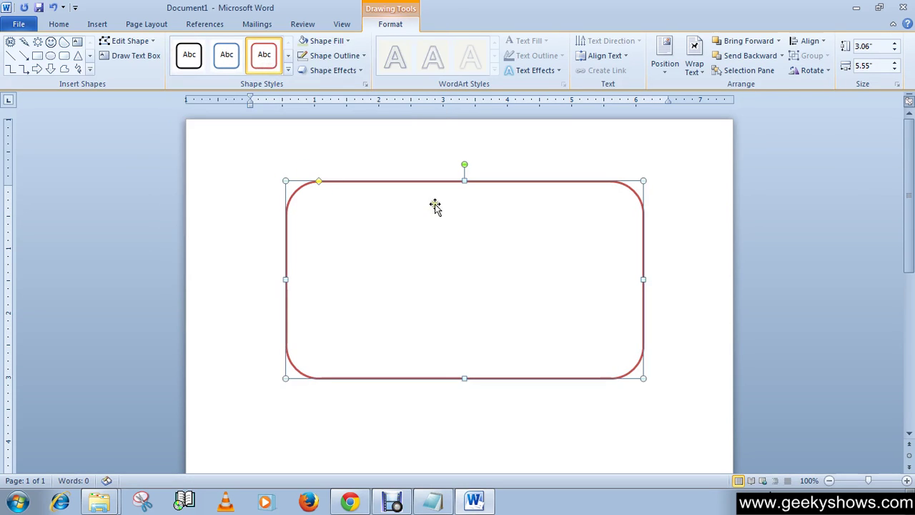
# Step: Draw a text box across the top of the red box and type GARMENTS SHOP
pyautogui.click(123, 63)
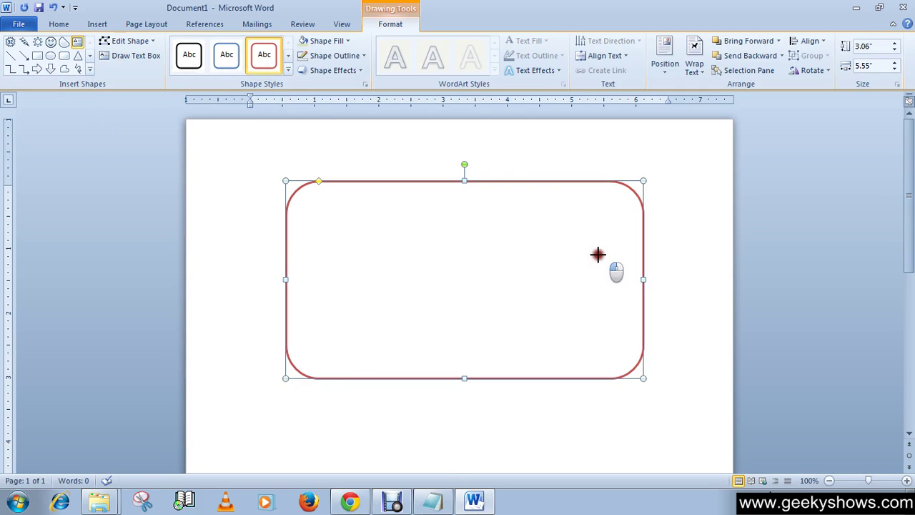
pyautogui.moveTo(348, 191); pyautogui.dragTo(597, 254)
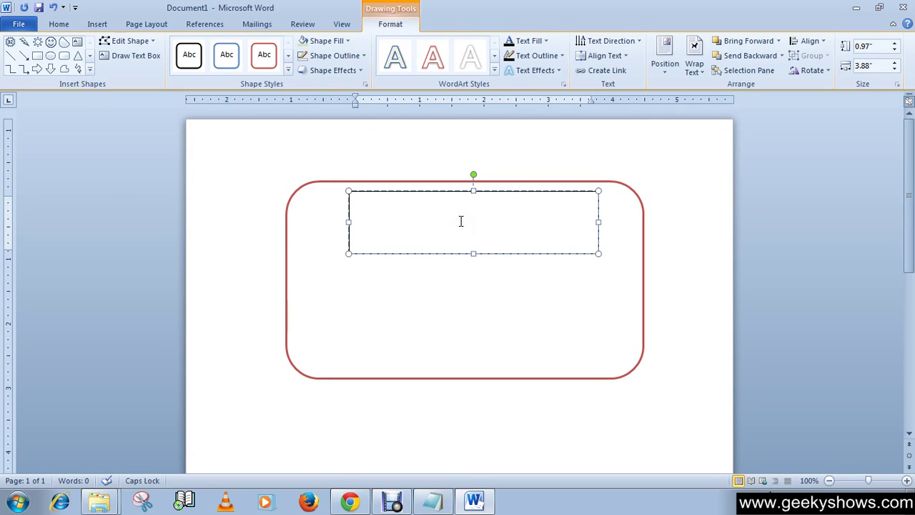
pyautogui.write('GAR')
pyautogui.write('MENTS SHO')
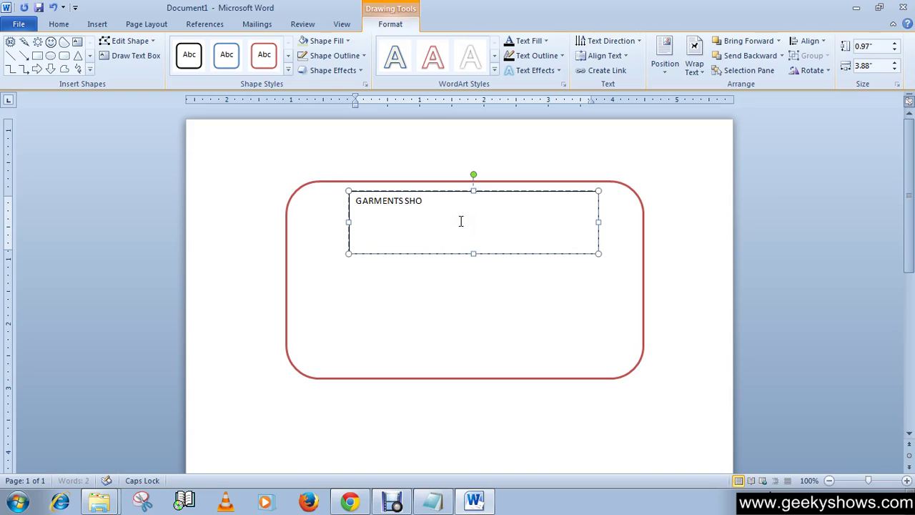
pyautogui.write('P')
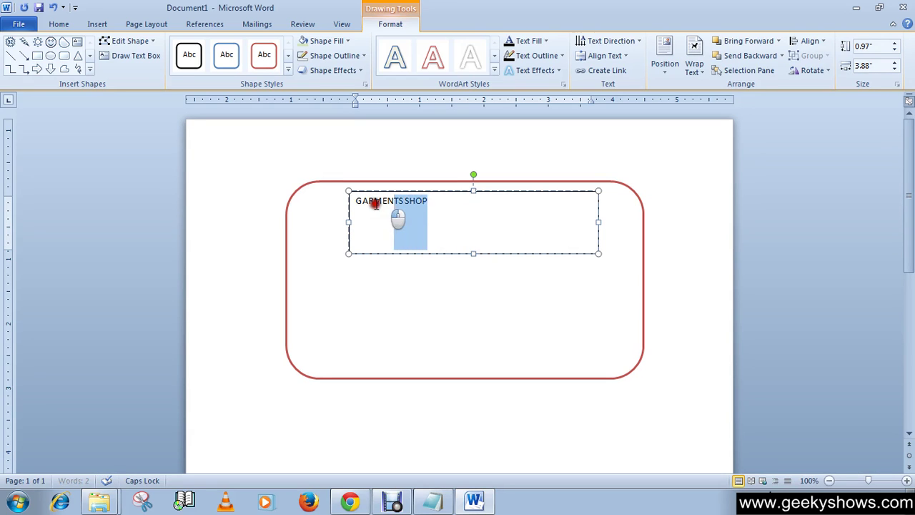
# Step: Set the title to Algerian size 36 and widen its box to fit one line
pyautogui.moveTo(429, 203); pyautogui.dragTo(351, 200)
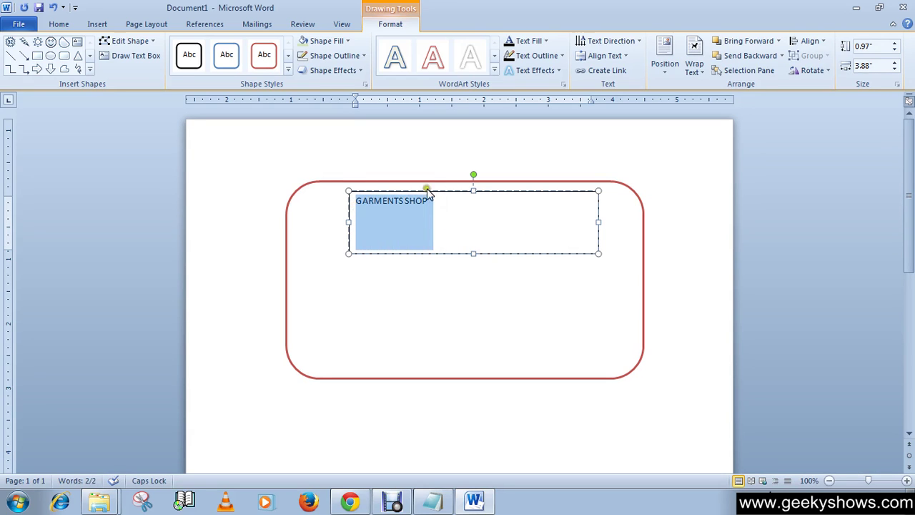
pyautogui.click(390, 170)
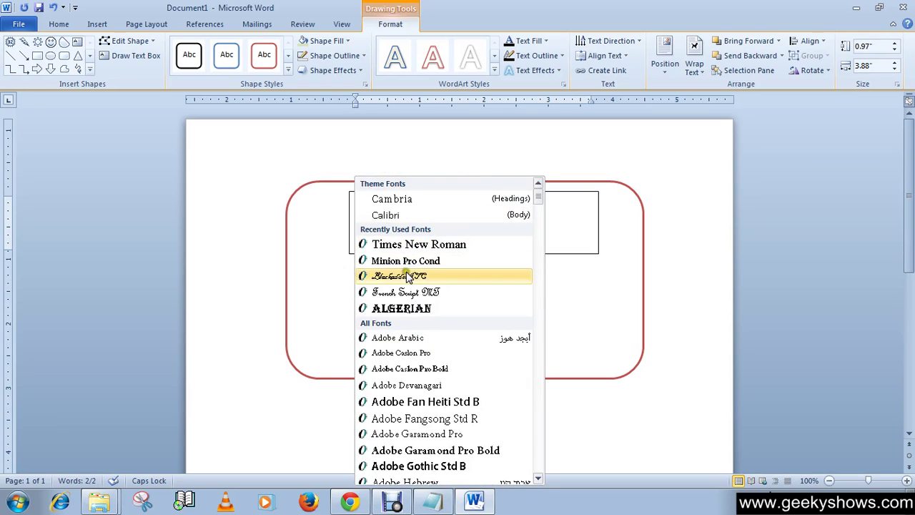
pyautogui.click(410, 308)
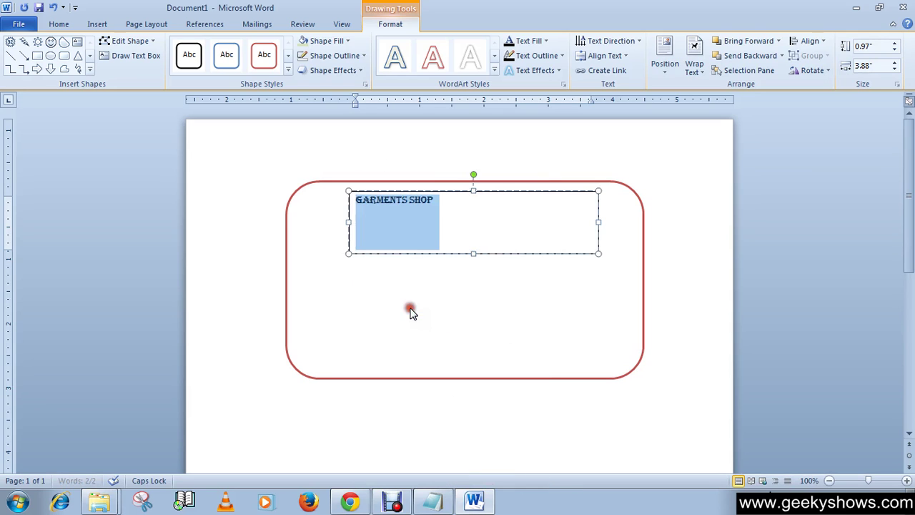
pyautogui.click(418, 171)
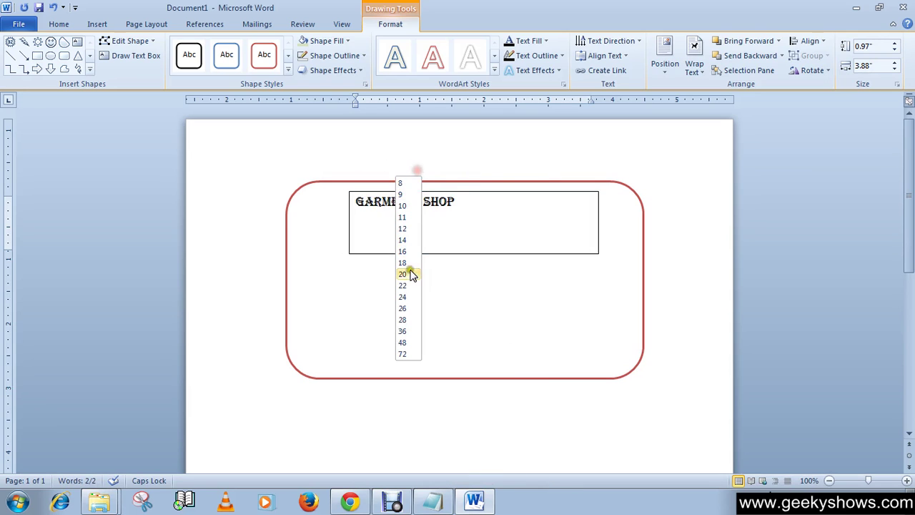
pyautogui.click(411, 330)
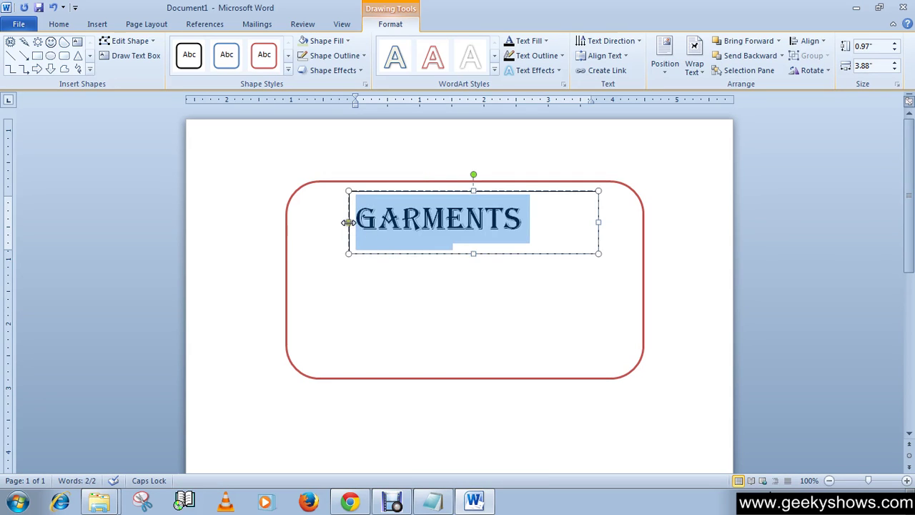
pyautogui.moveTo(348, 222); pyautogui.dragTo(318, 222)
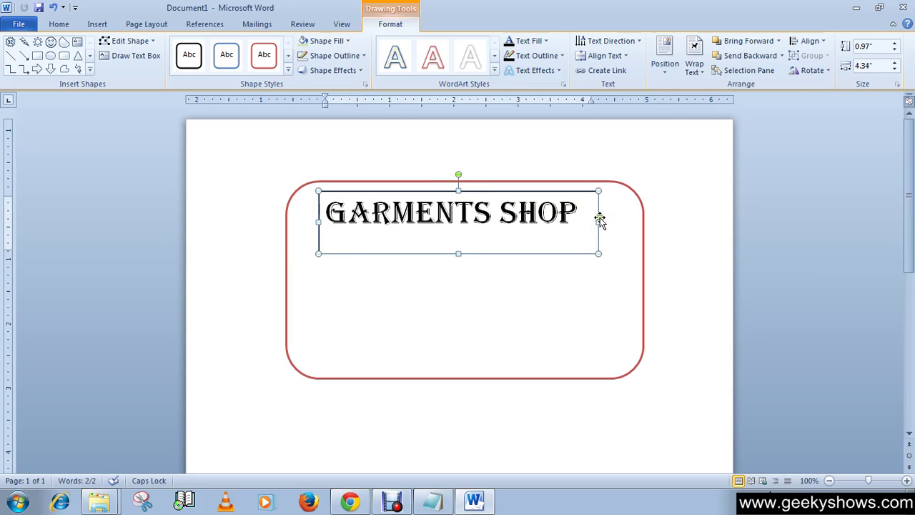
pyautogui.moveTo(598, 221); pyautogui.dragTo(604, 221)
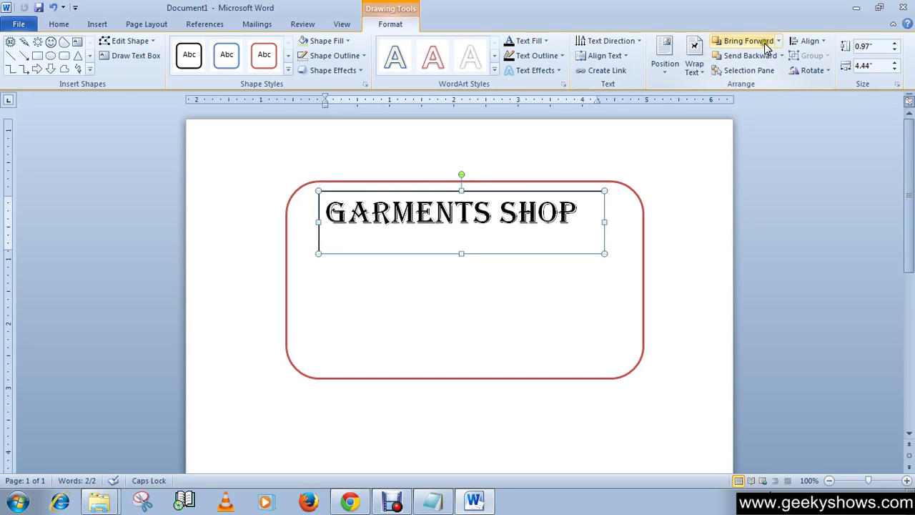
pyautogui.click(58, 26)
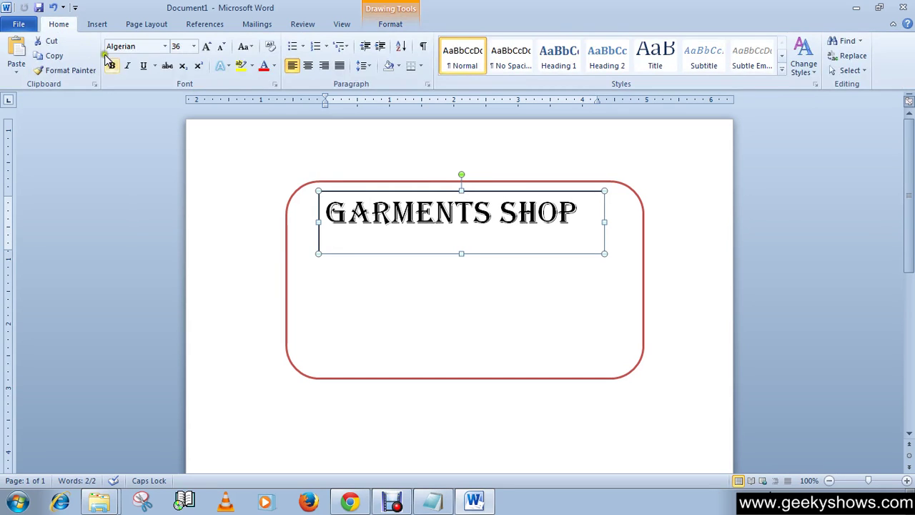
# Step: Center the GARMENTS SHOP title and give its text box No Outline
pyautogui.click(308, 66)
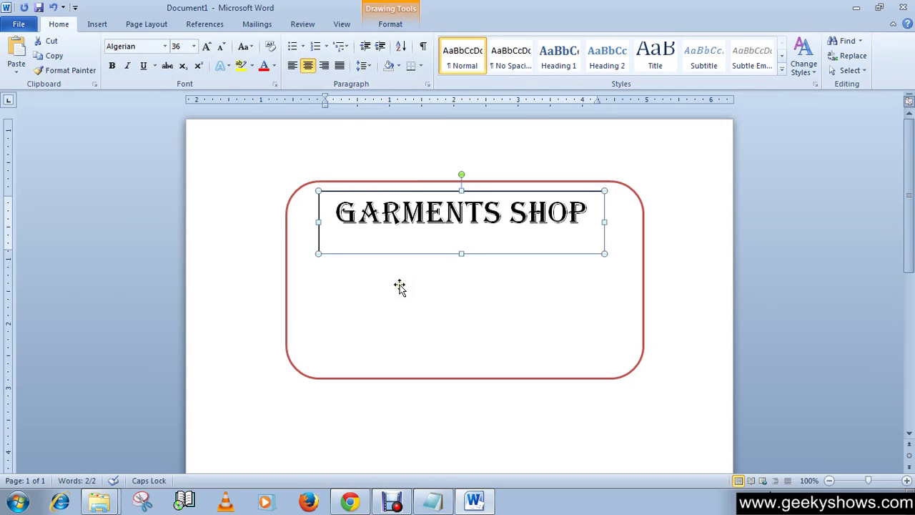
pyautogui.click(389, 24)
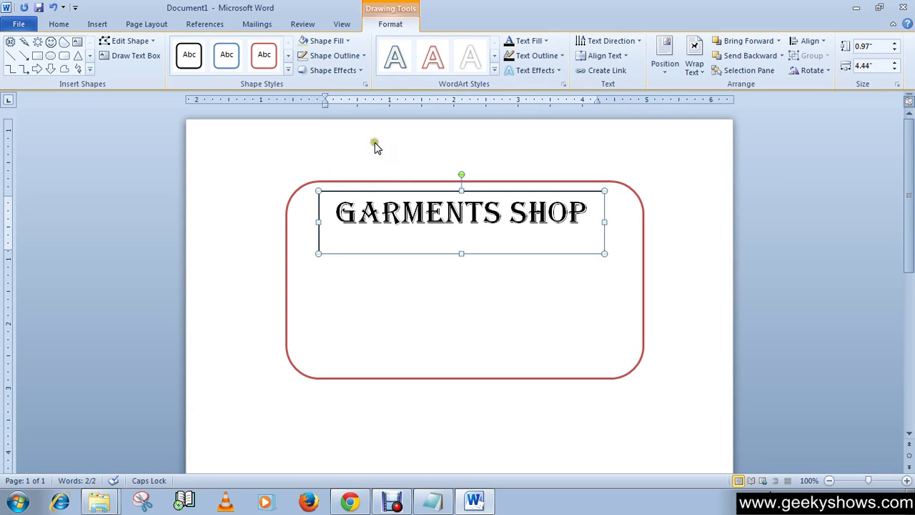
pyautogui.click(354, 56)
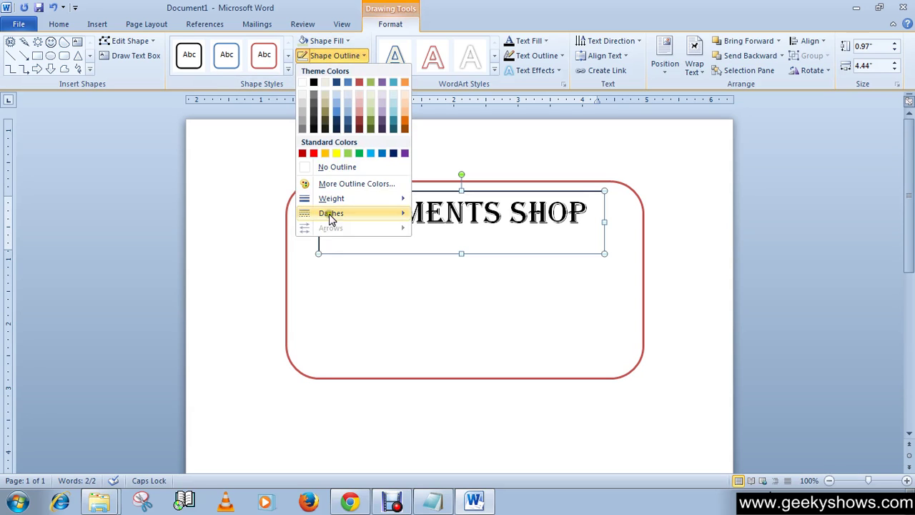
pyautogui.click(340, 167)
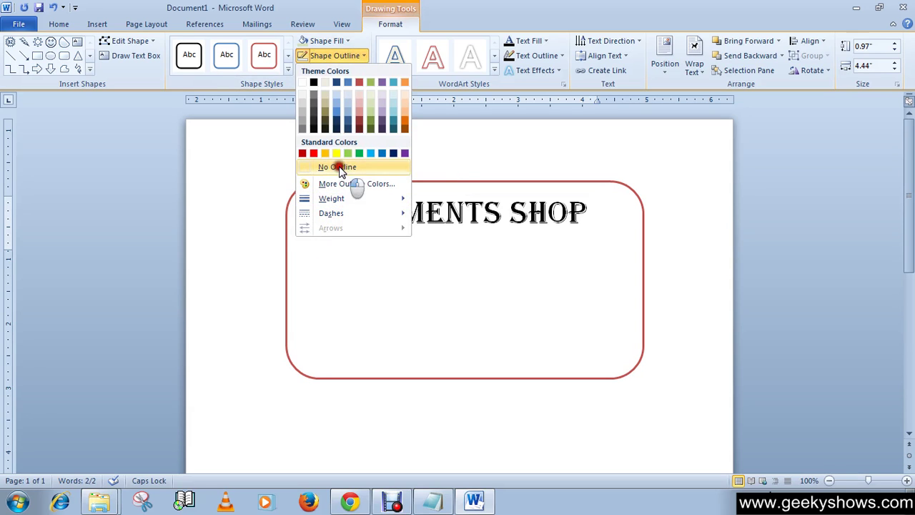
pyautogui.click(433, 296)
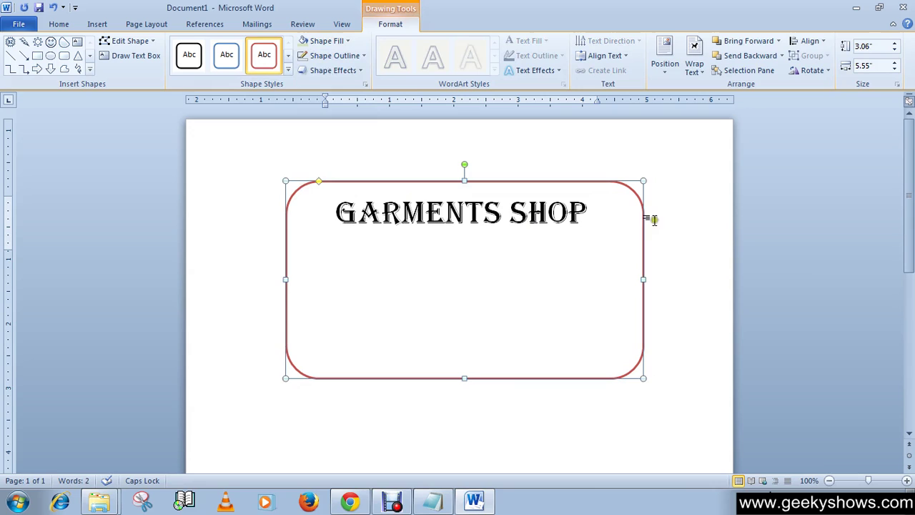
pyautogui.click(438, 213)
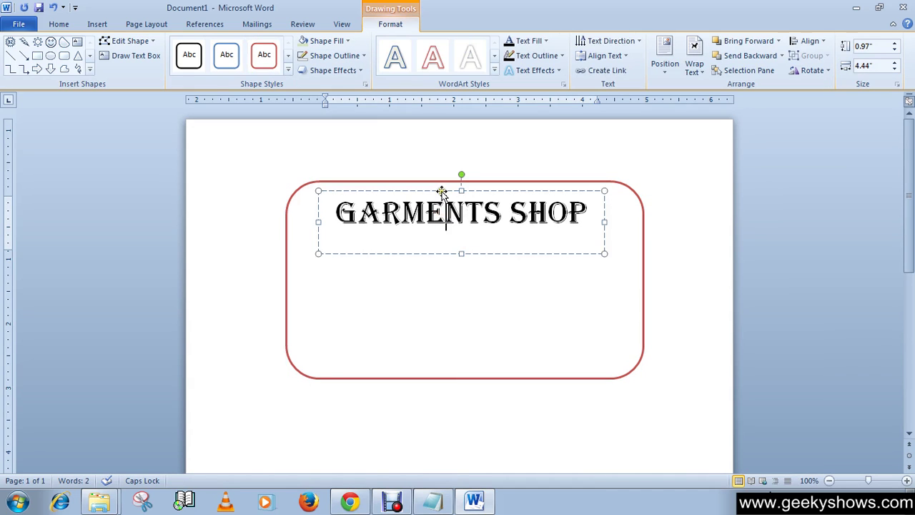
pyautogui.click(441, 191)
# Step: Draw an explosion starburst inside the red box, then delete it
pyautogui.click(471, 333)
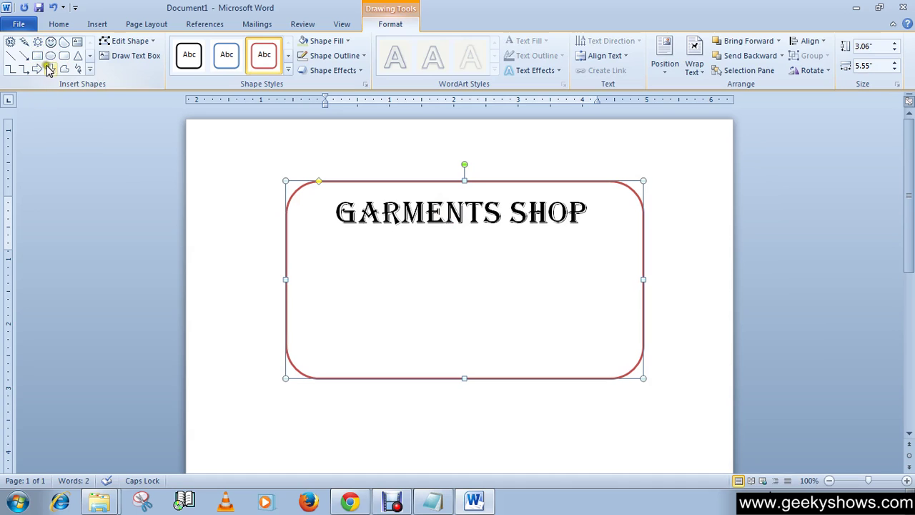
pyautogui.click(89, 69)
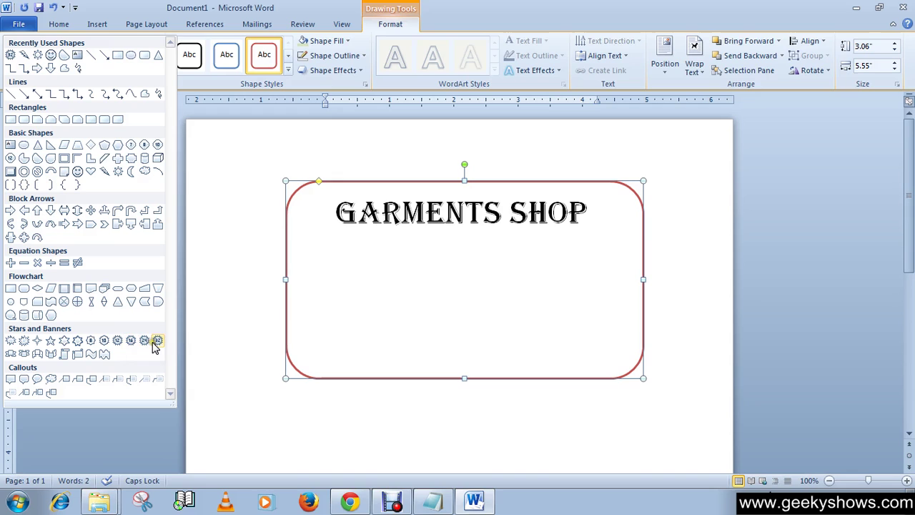
pyautogui.click(11, 342)
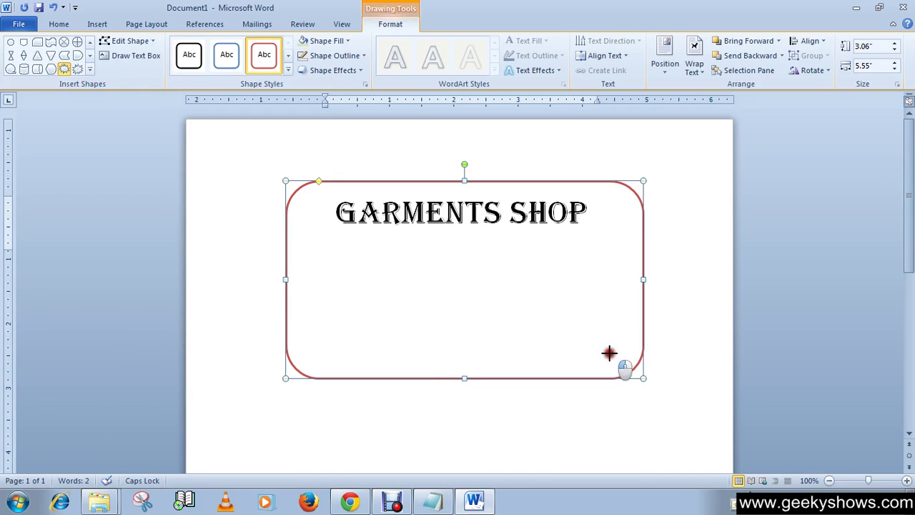
pyautogui.moveTo(619, 358); pyautogui.dragTo(447, 263)
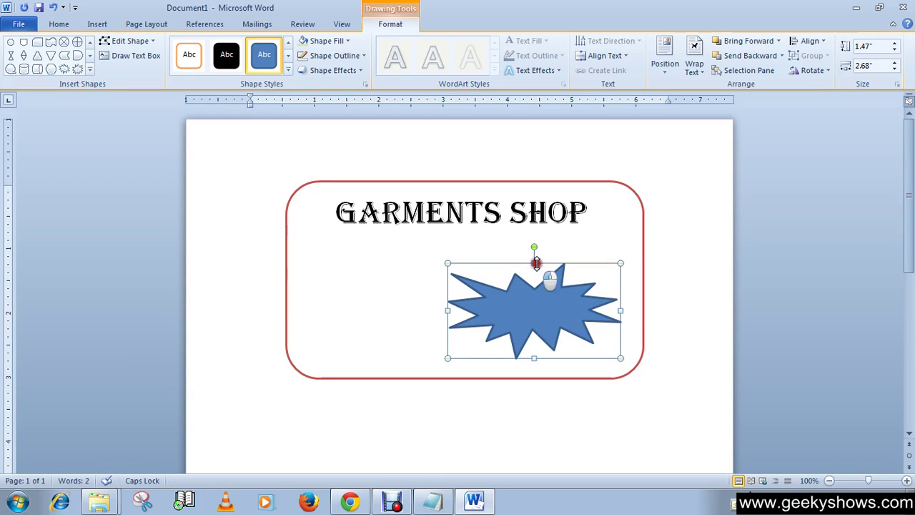
pyautogui.moveTo(534, 263); pyautogui.dragTo(535, 228)
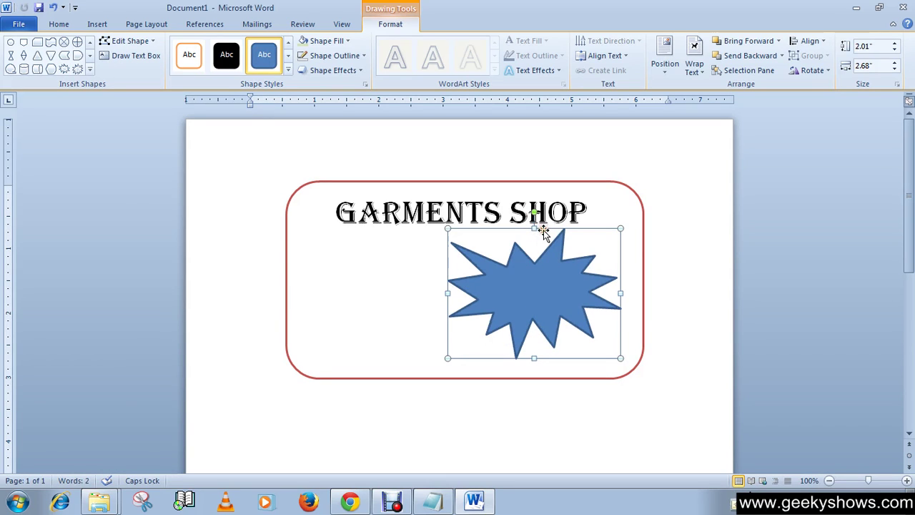
pyautogui.press('Delete')
# Step: Draw a 32-point star below the title, stretched taller and nudged right
pyautogui.click(457, 289)
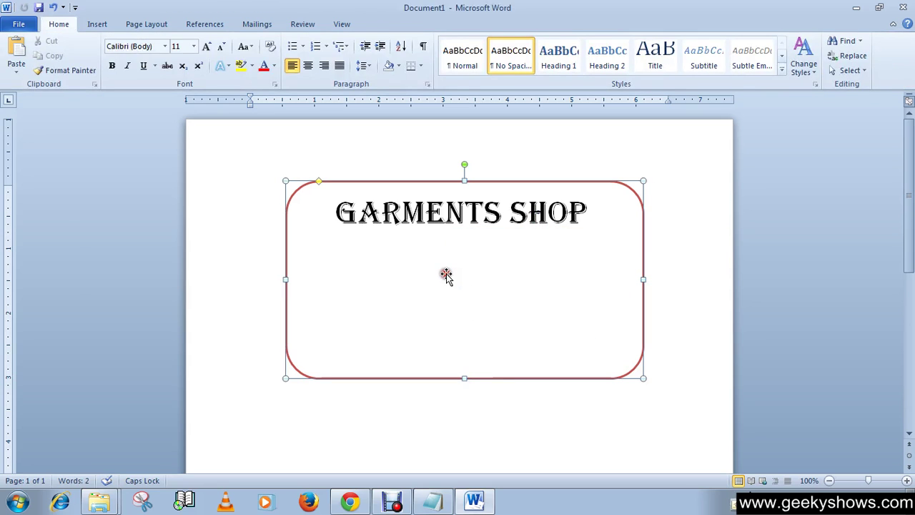
pyautogui.click(89, 69)
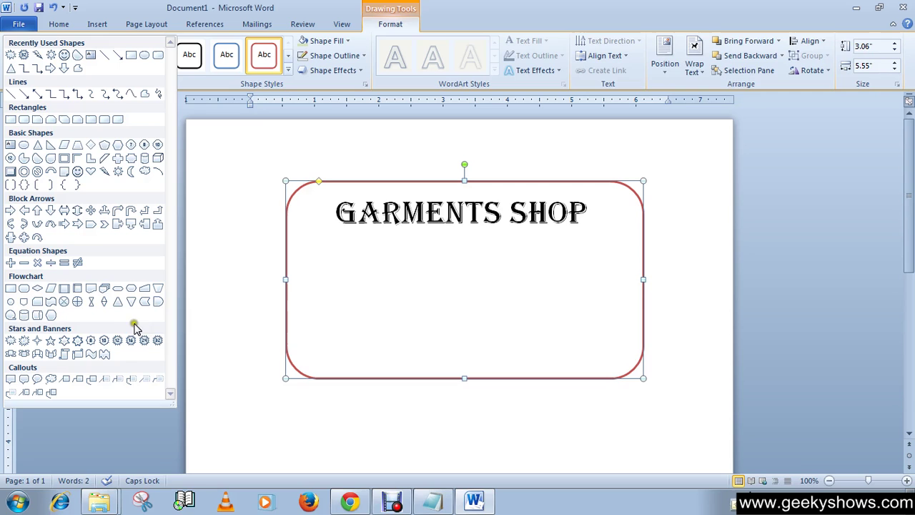
pyautogui.click(158, 341)
pyautogui.click(468, 263)
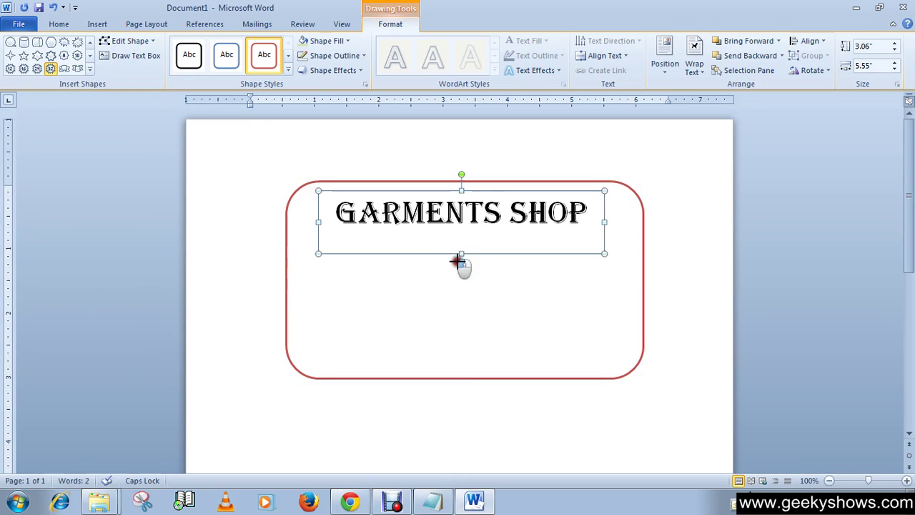
pyautogui.moveTo(619, 373); pyautogui.dragTo(445, 253)
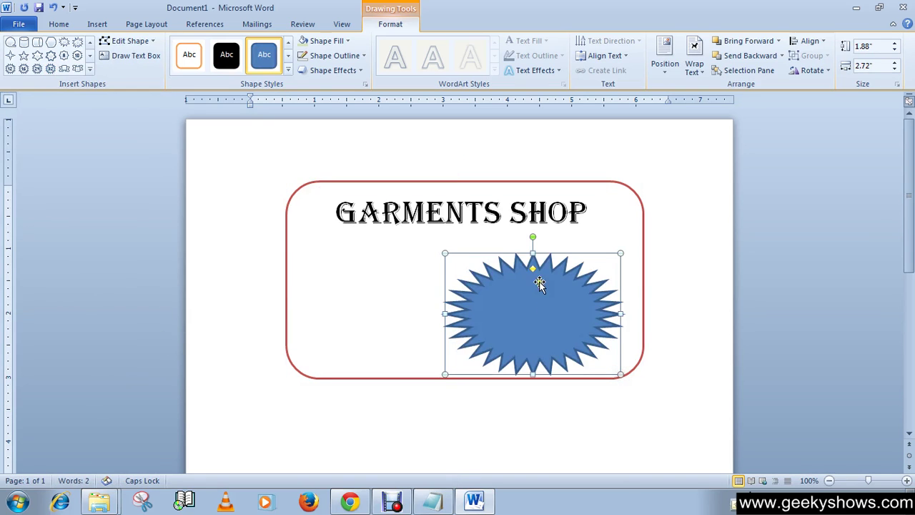
pyautogui.moveTo(532, 253); pyautogui.dragTo(533, 232)
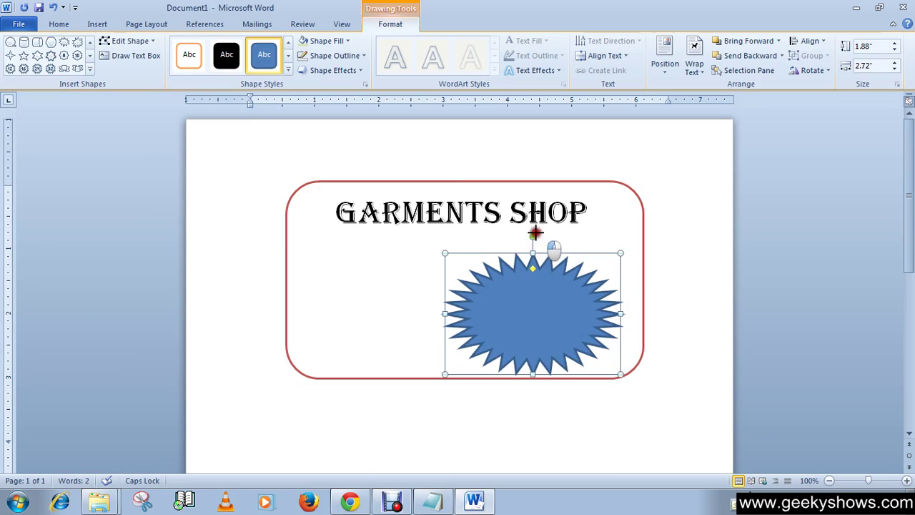
pyautogui.moveTo(552, 289); pyautogui.dragTo(563, 290)
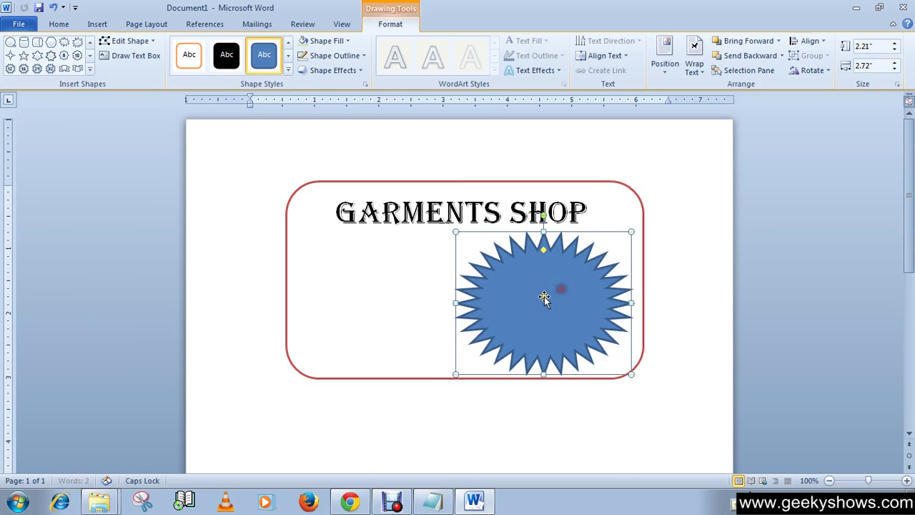
# Step: Apply the purple 'Light 1 Outline, Colored Fill' style to the starburst
pyautogui.click(286, 71)
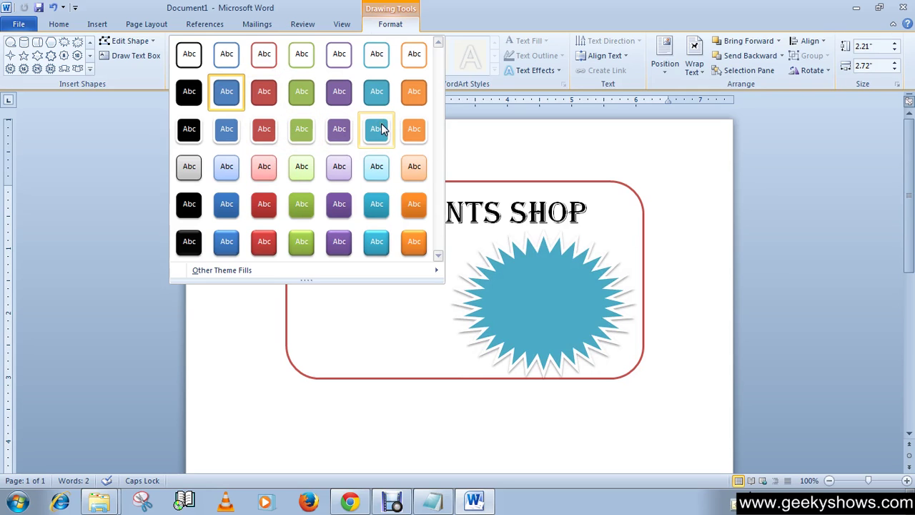
pyautogui.click(340, 130)
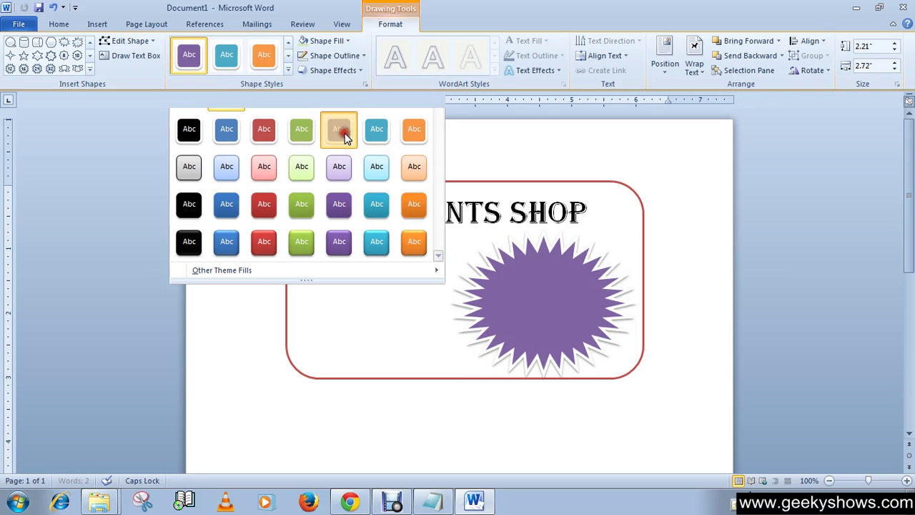
pyautogui.click(132, 59)
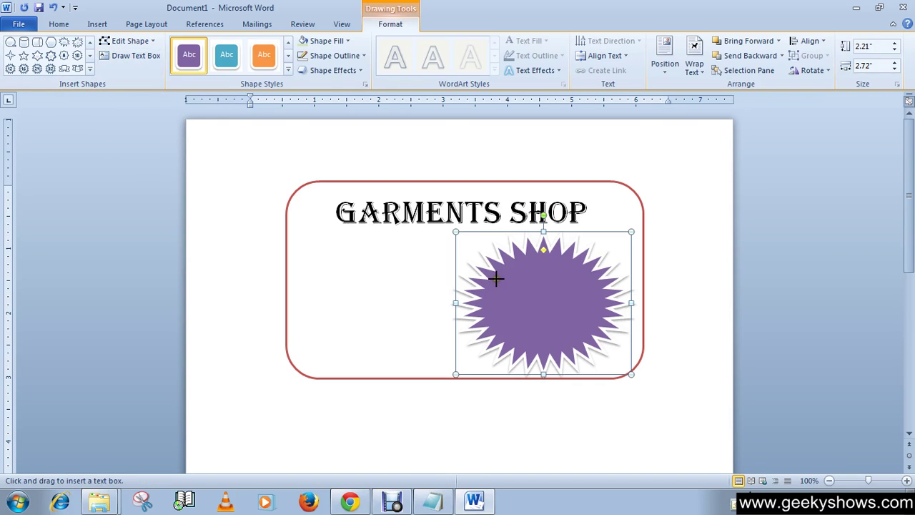
# Step: Place a text box over the starburst's centre containing '40% 50% OFF'
pyautogui.moveTo(496, 276); pyautogui.dragTo(592, 337)
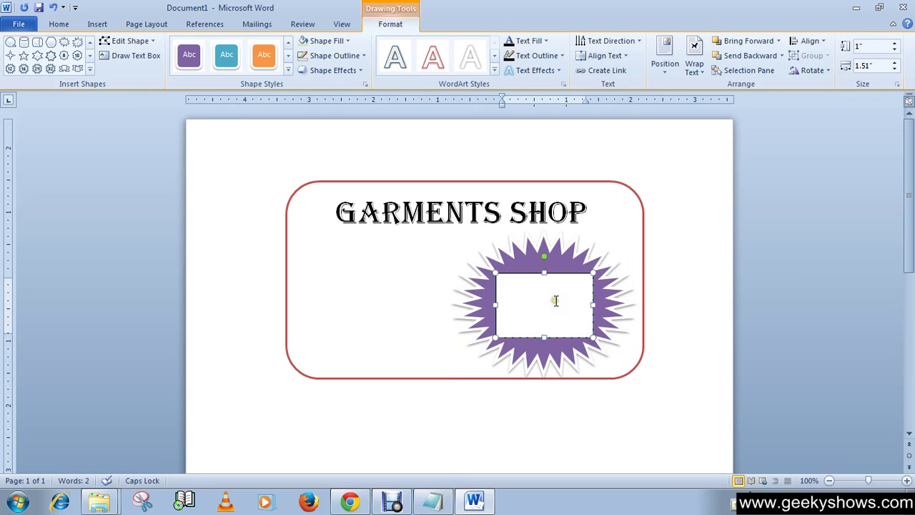
pyautogui.write('40')
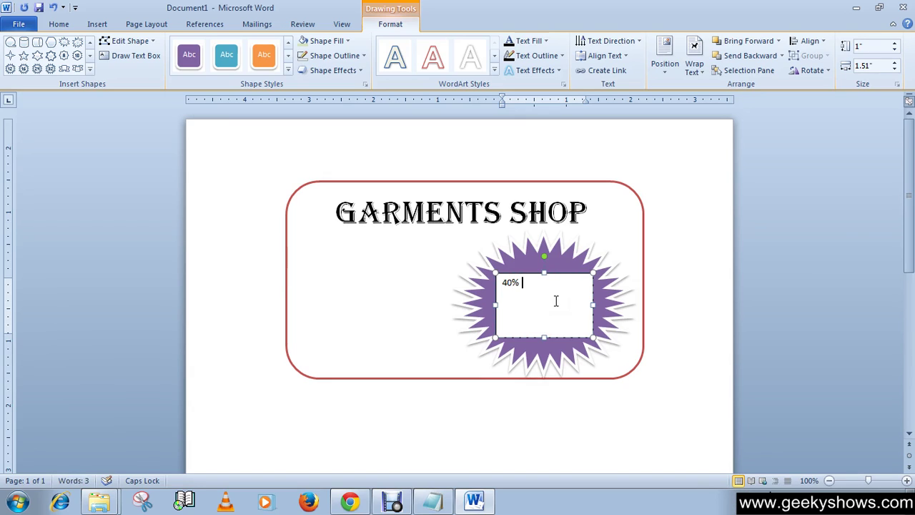
pyautogui.write('% OFF')
pyautogui.click(553, 306)
pyautogui.click(533, 286)
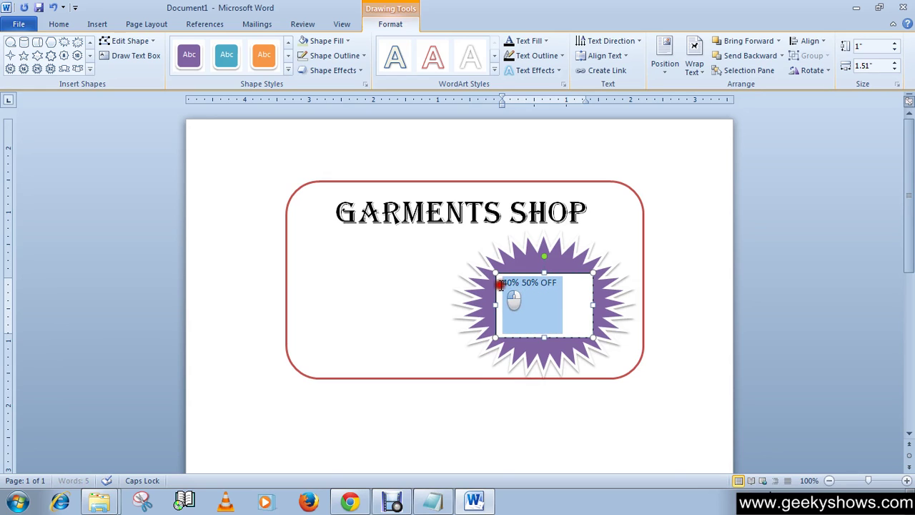
# Step: Format the discount text as Times New Roman 22, bold, italic and centred
pyautogui.click(499, 285)
pyautogui.click(541, 250)
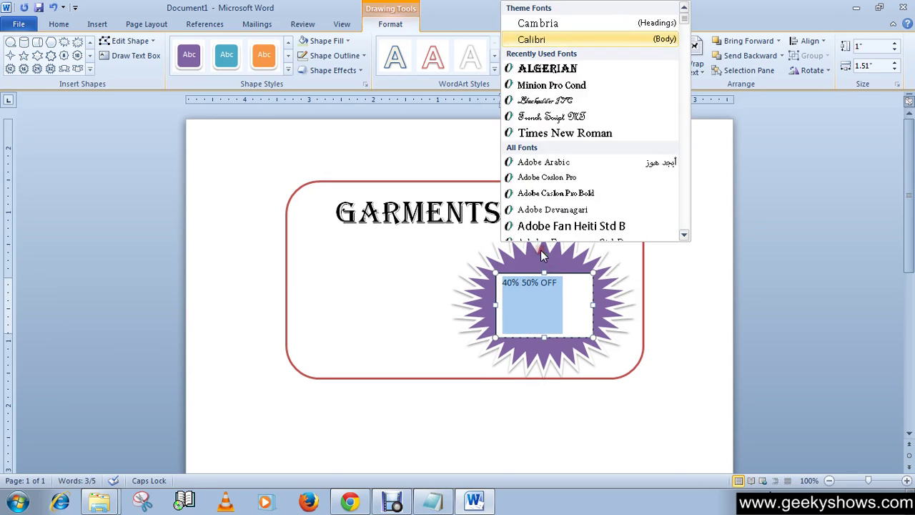
pyautogui.click(542, 130)
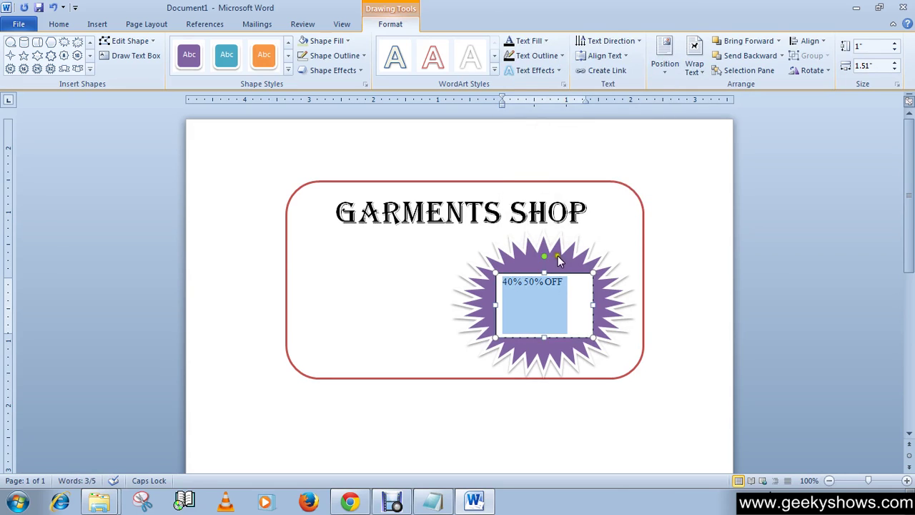
pyautogui.click(557, 255)
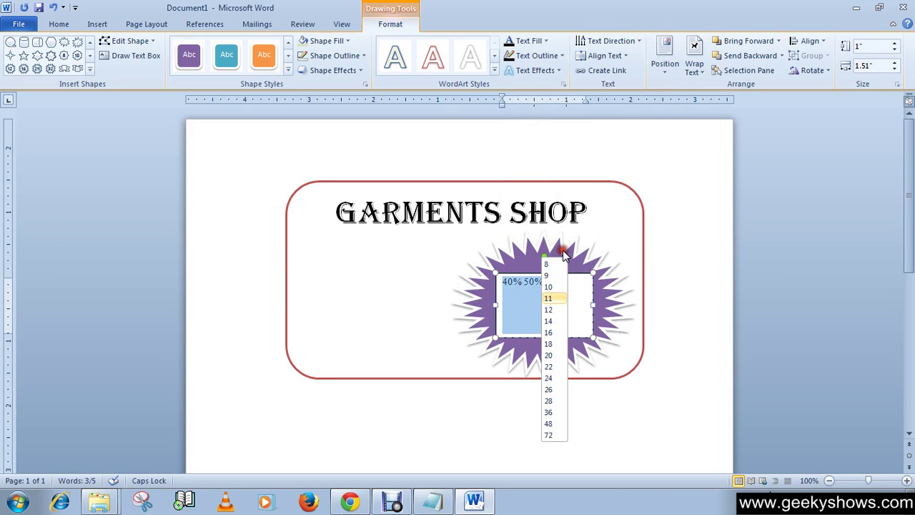
pyautogui.click(548, 366)
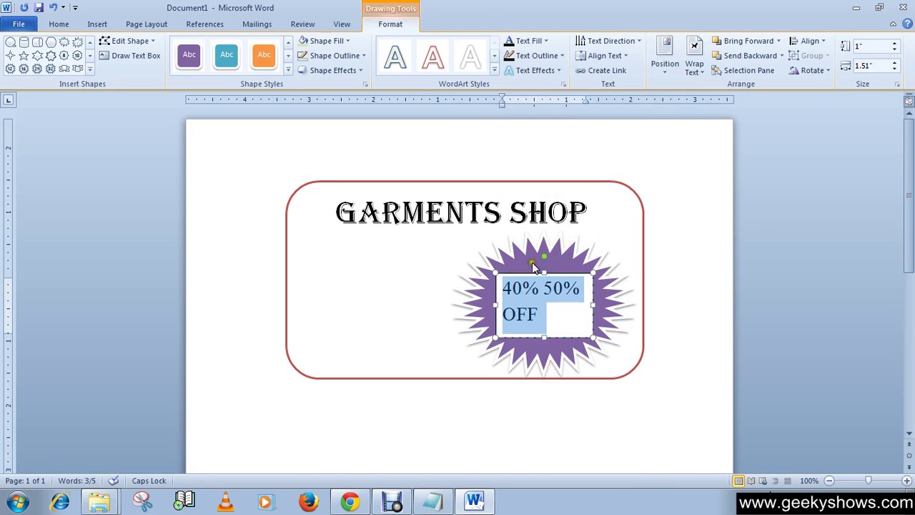
pyautogui.hotkey('ctrl', 'b')
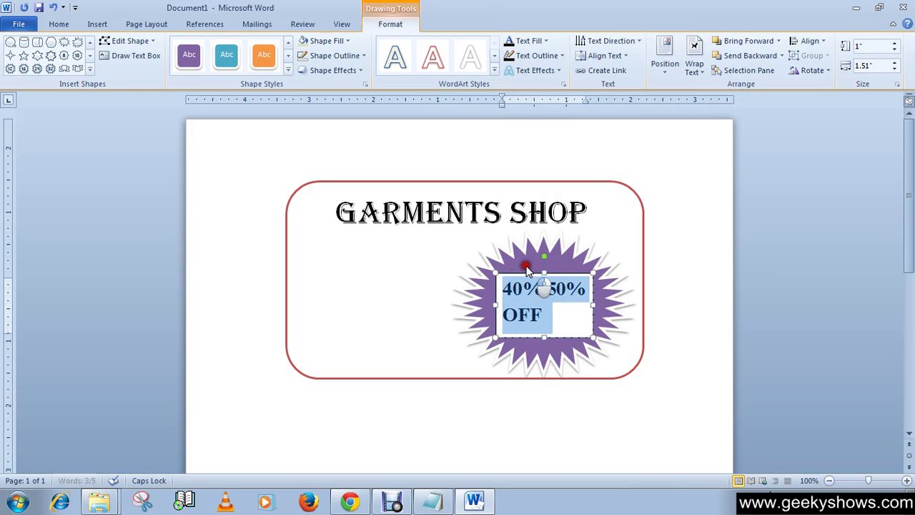
pyautogui.hotkey('ctrl', 'i')
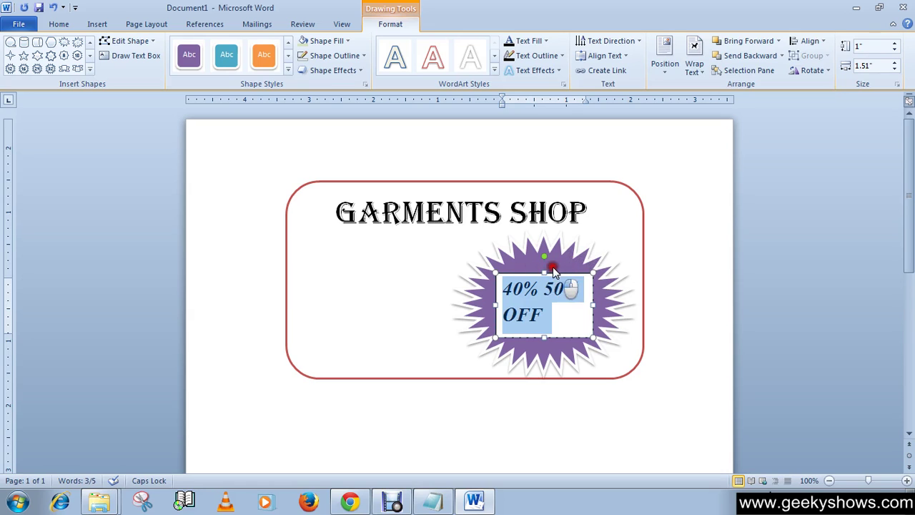
pyautogui.click(552, 271)
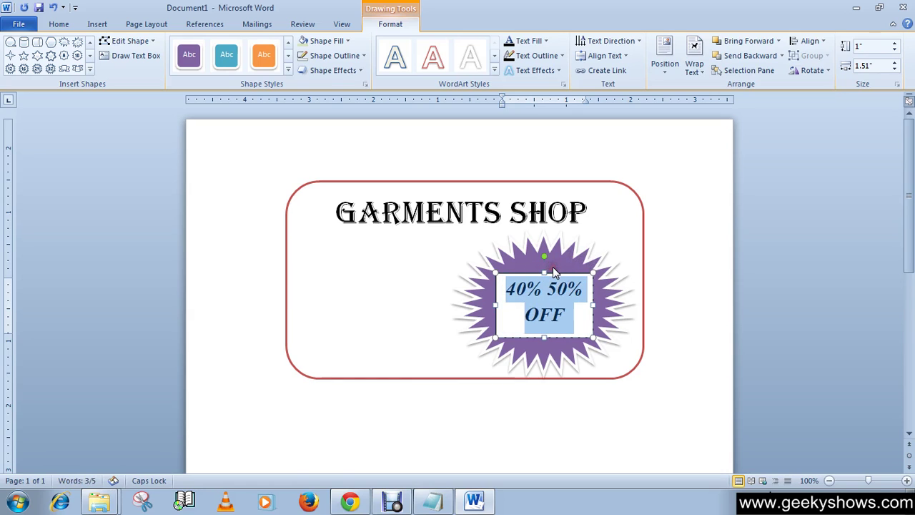
pyautogui.click(553, 314)
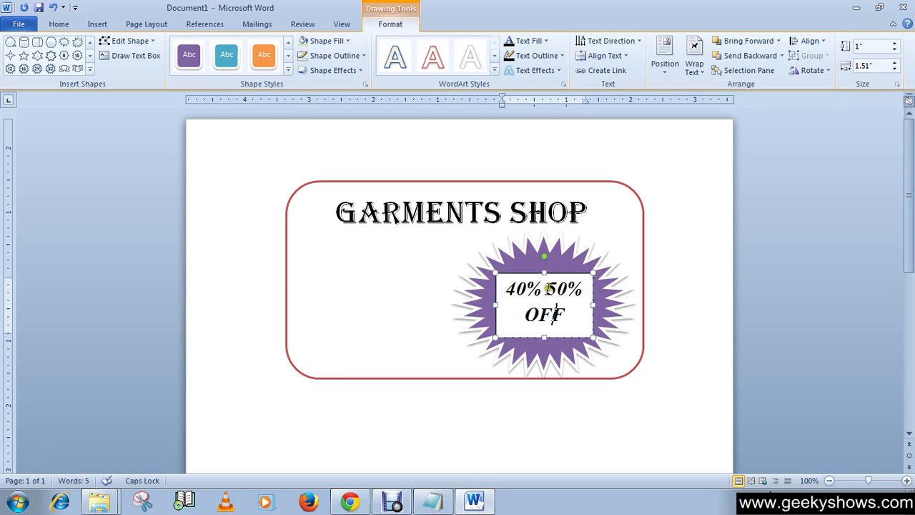
pyautogui.moveTo(543, 289); pyautogui.dragTo(512, 287)
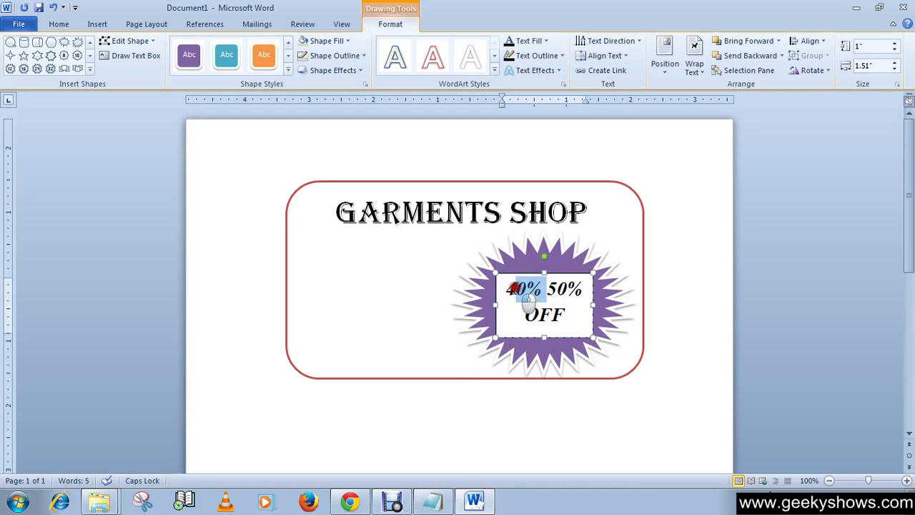
# Step: Apply strikethrough to the 40% figure in the discount text
pyautogui.click(63, 24)
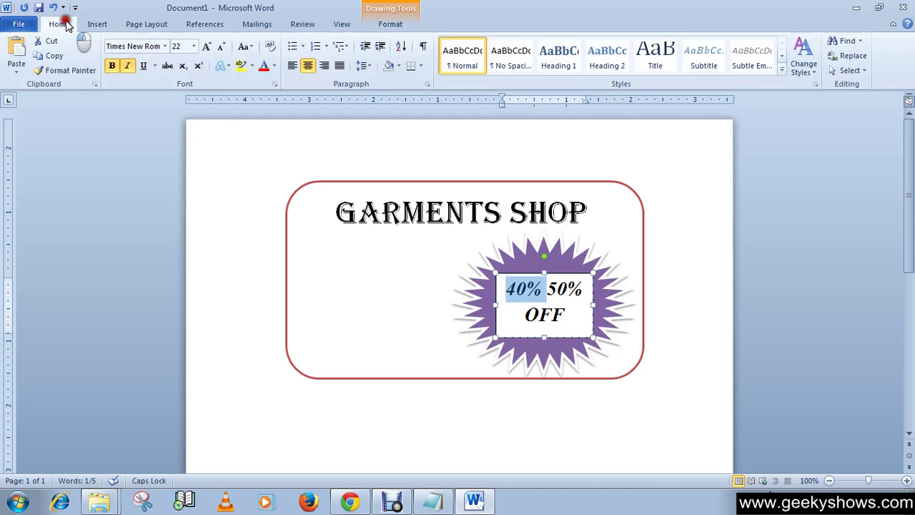
pyautogui.click(166, 67)
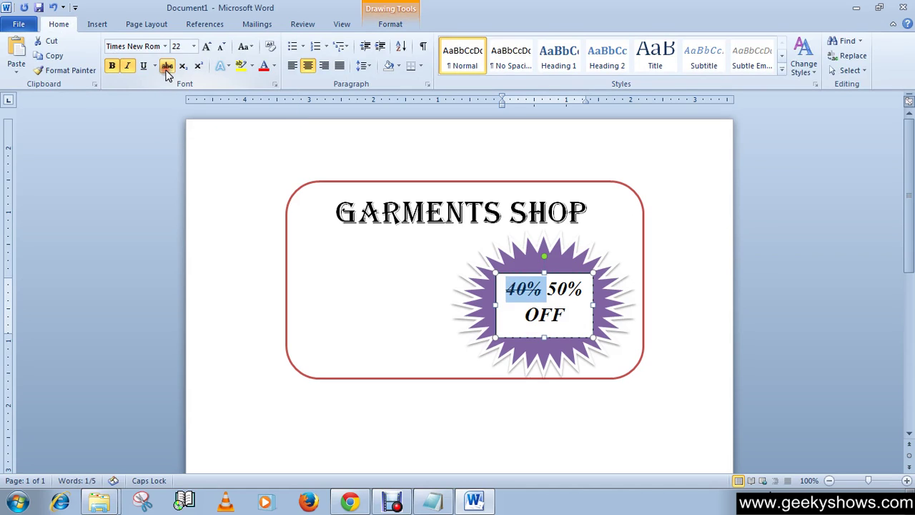
pyautogui.click(551, 288)
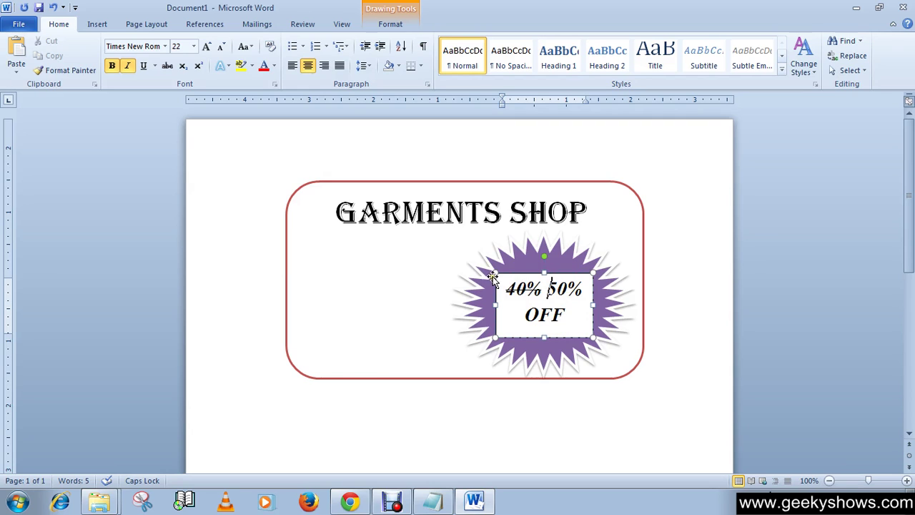
pyautogui.click(512, 280)
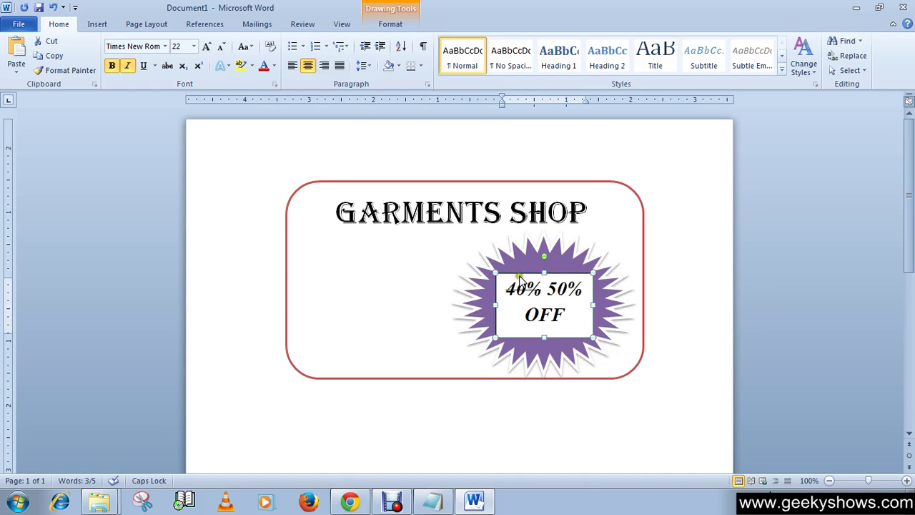
# Step: Set the discount text box to No Fill and No Outline
pyautogui.click(390, 24)
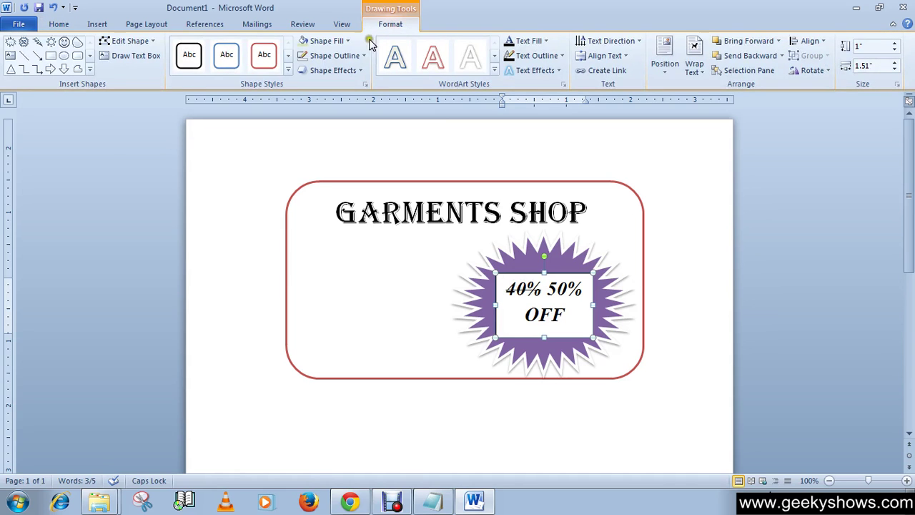
pyautogui.click(341, 41)
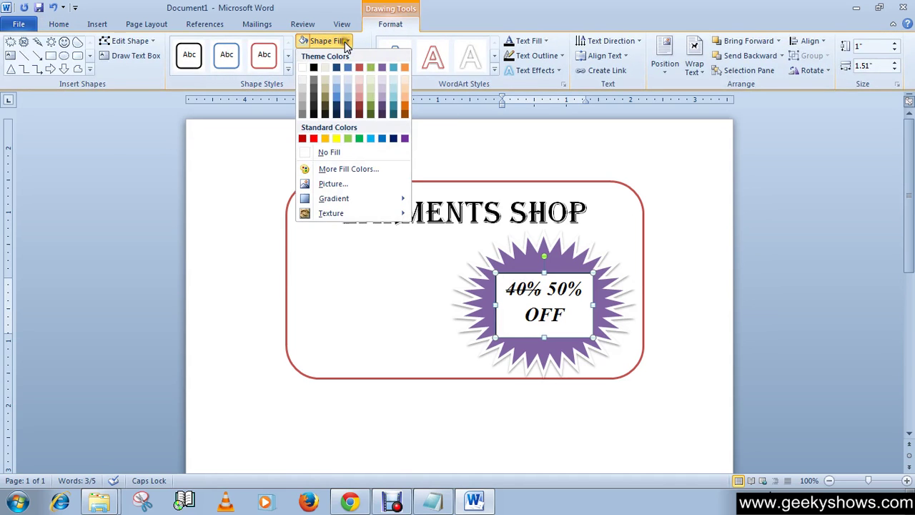
pyautogui.click(329, 153)
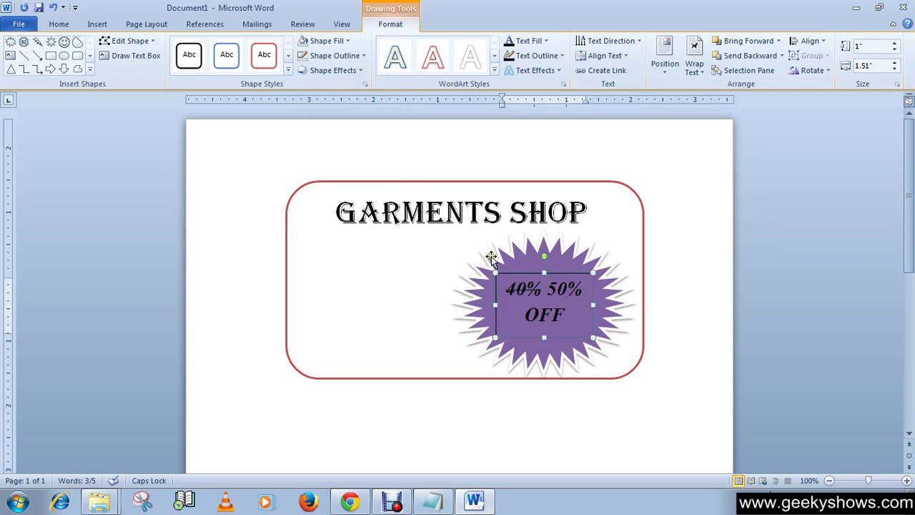
pyautogui.click(352, 56)
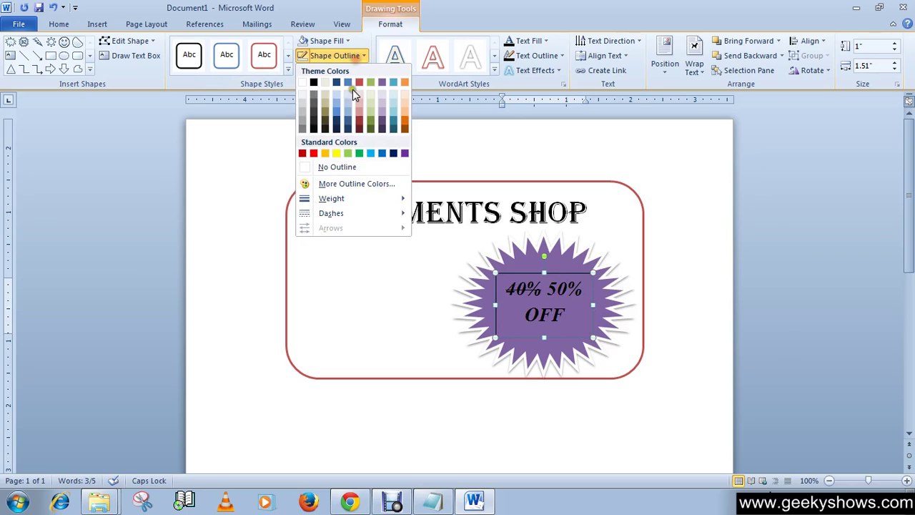
pyautogui.click(334, 169)
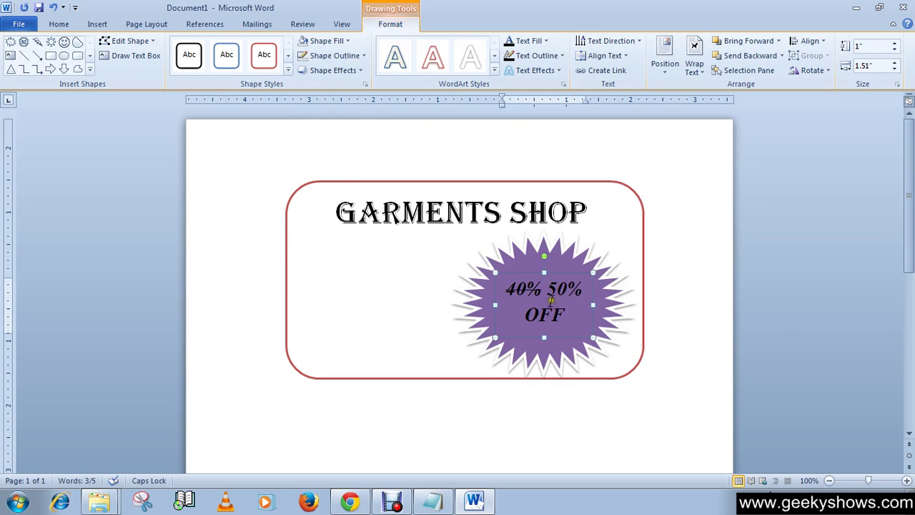
pyautogui.moveTo(568, 322); pyautogui.dragTo(506, 286)
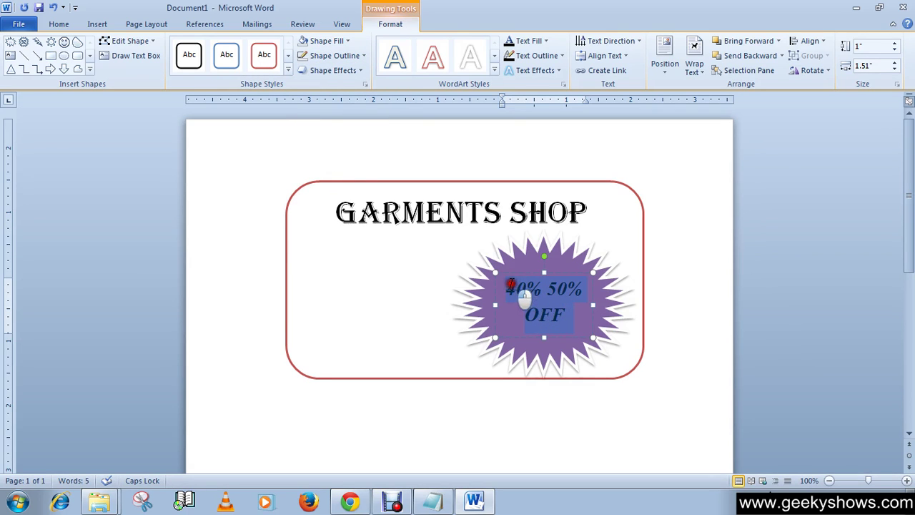
# Step: Colour the '40% 50% OFF' text yellow, replacing an initial red
pyautogui.click(61, 23)
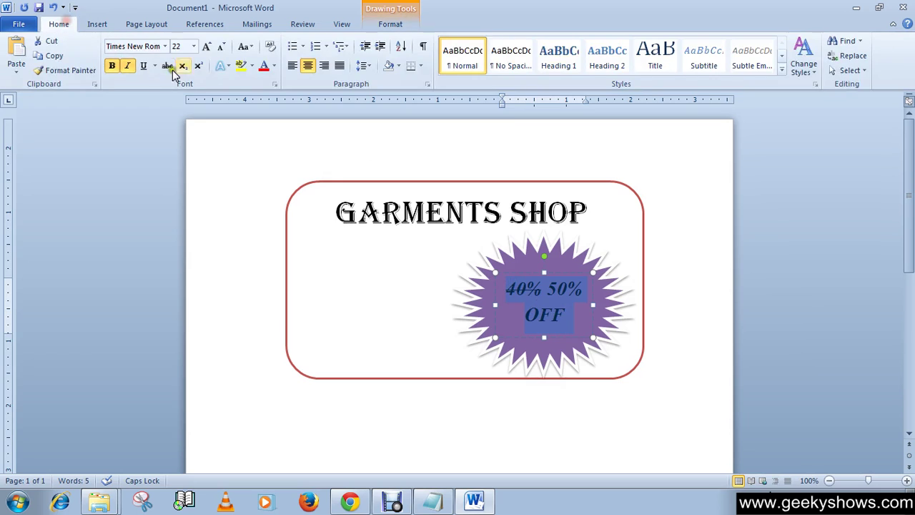
pyautogui.click(263, 70)
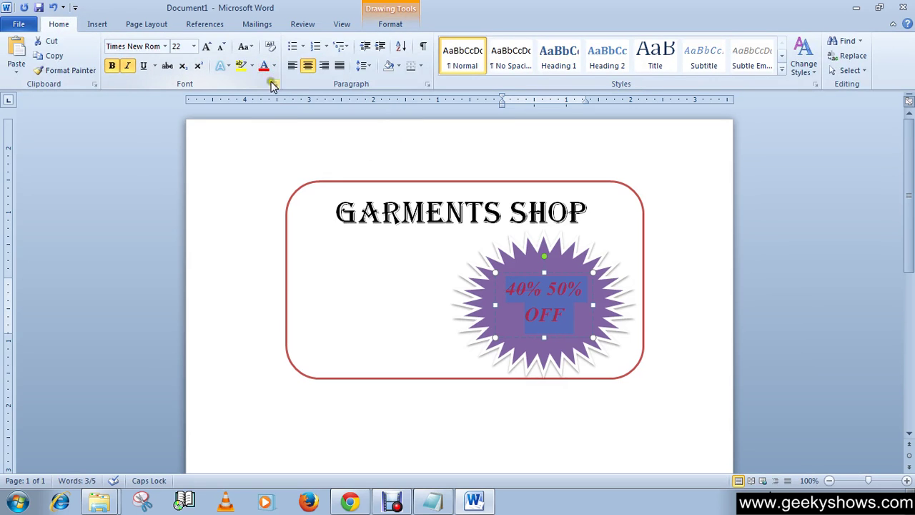
pyautogui.click(554, 292)
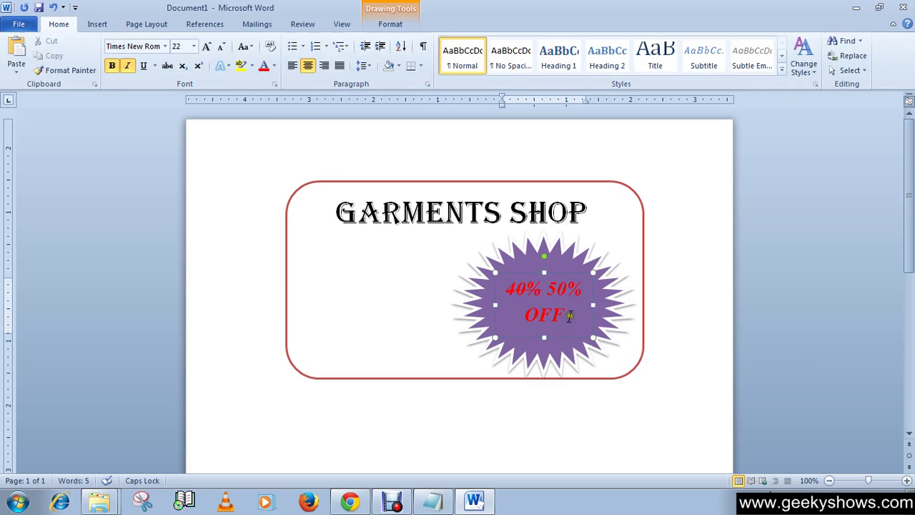
pyautogui.moveTo(569, 315); pyautogui.dragTo(505, 283)
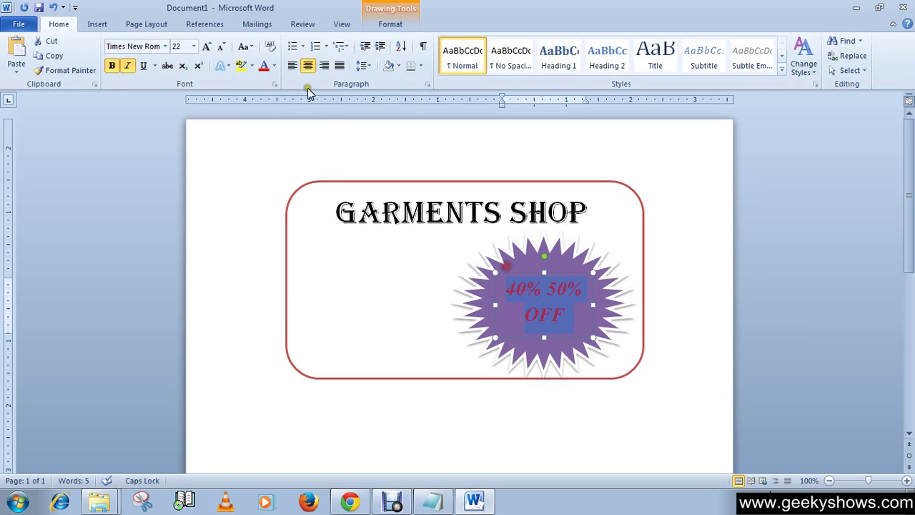
pyautogui.click(275, 66)
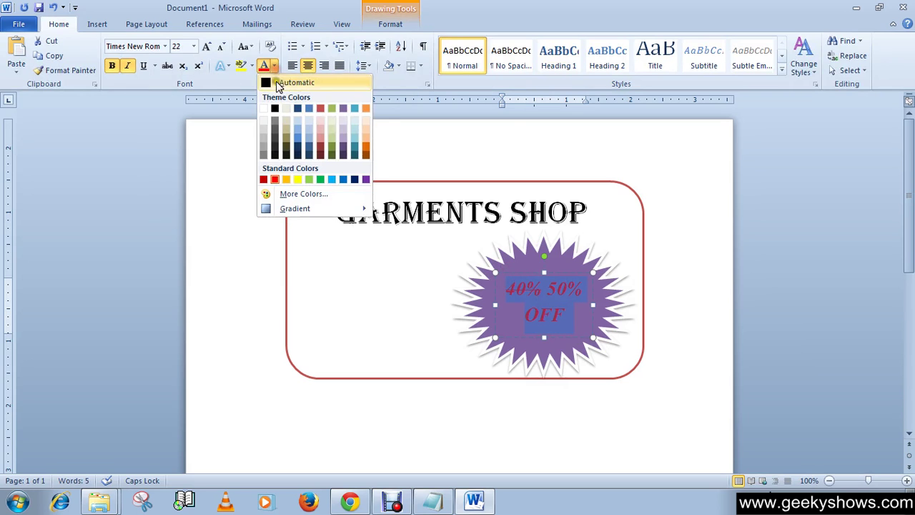
pyautogui.click(296, 179)
pyautogui.click(348, 271)
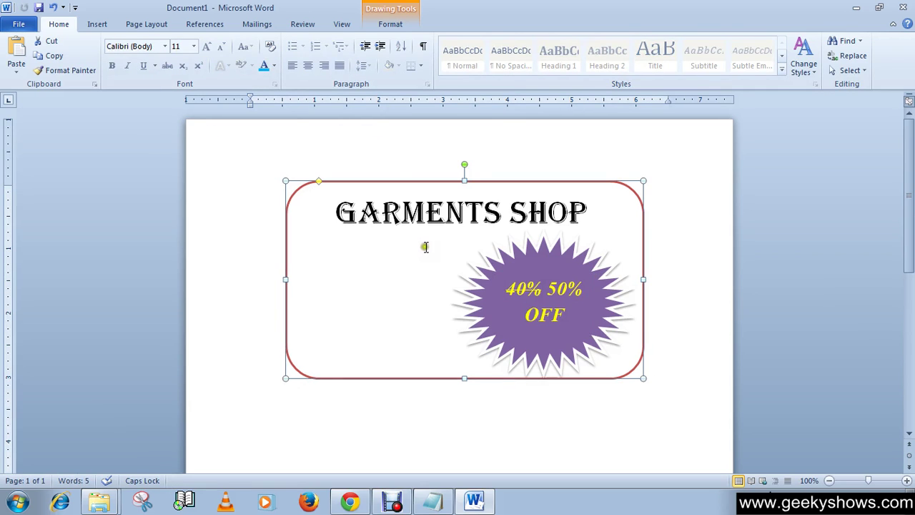
pyautogui.click(390, 24)
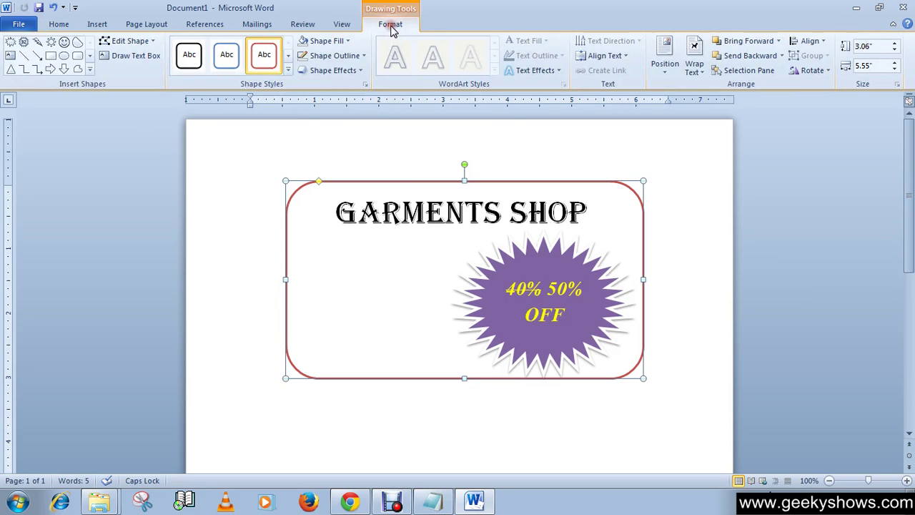
pyautogui.click(104, 25)
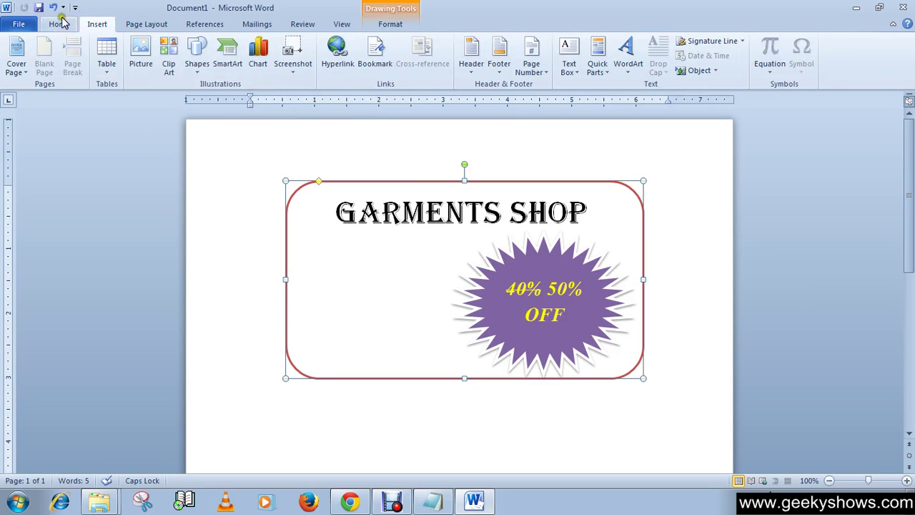
pyautogui.click(201, 74)
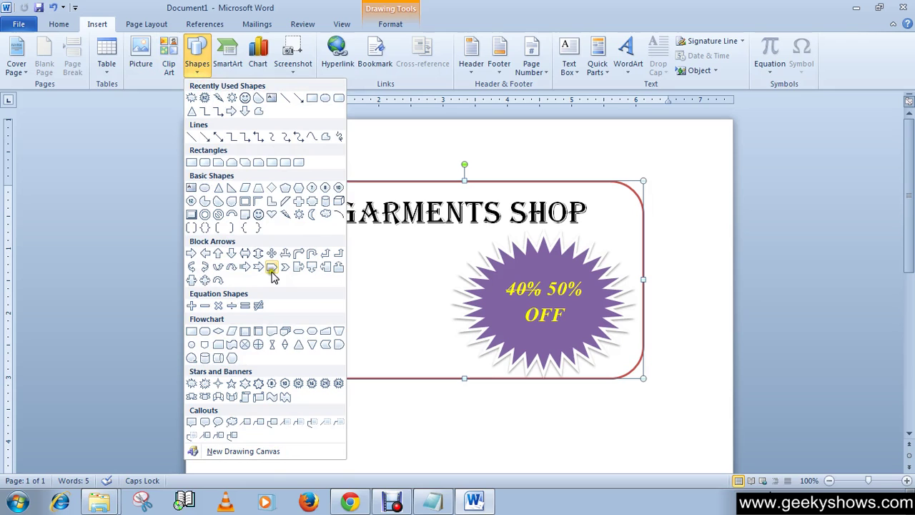
pyautogui.click(390, 24)
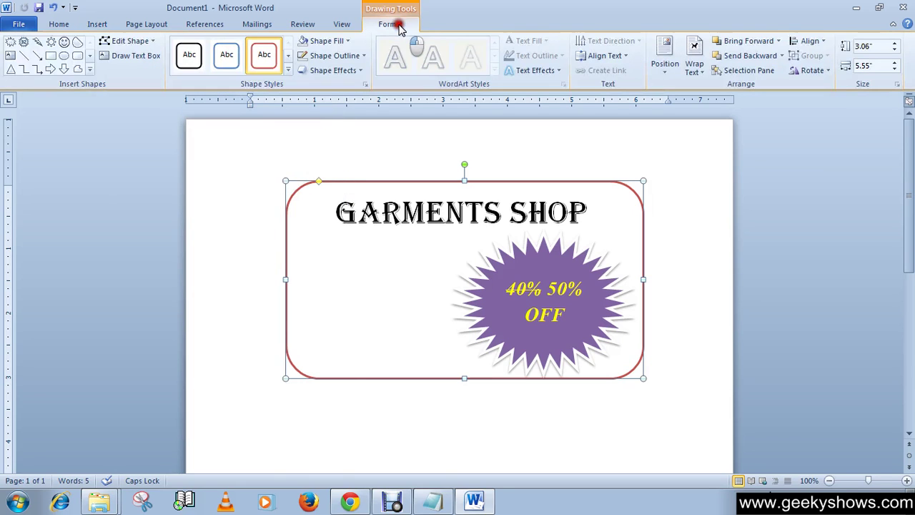
pyautogui.click(89, 68)
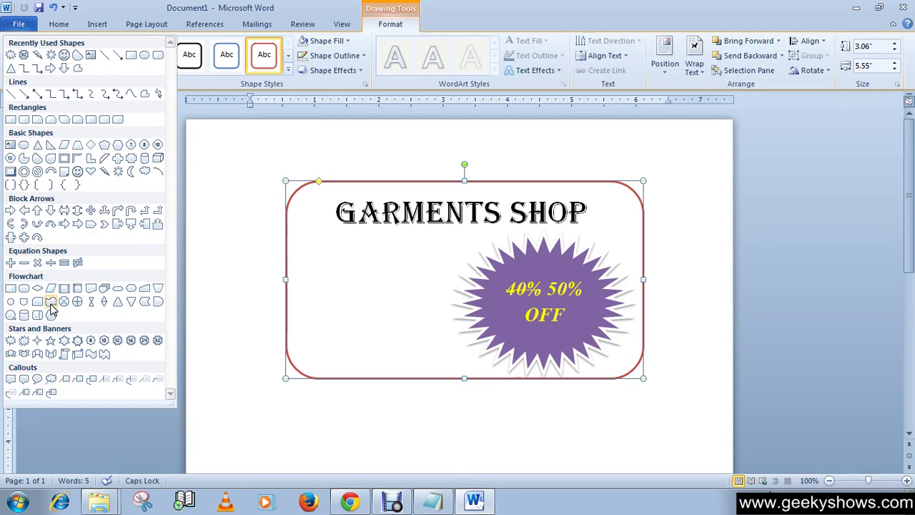
pyautogui.click(50, 306)
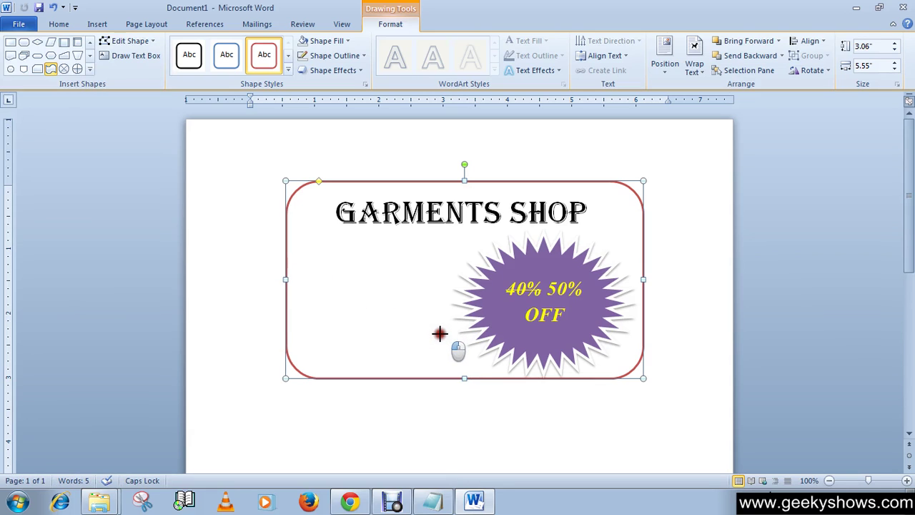
pyautogui.moveTo(300, 255); pyautogui.dragTo(439, 333)
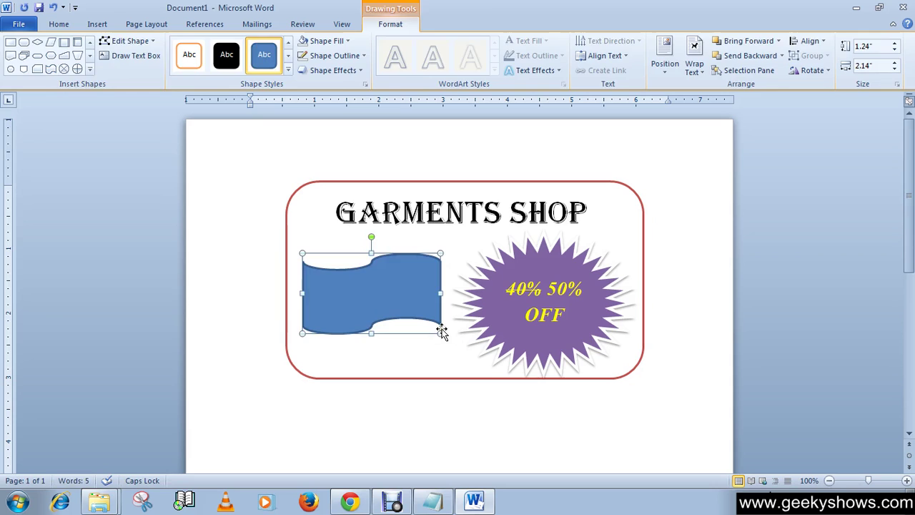
pyautogui.hotkey('ctrl', 'z')
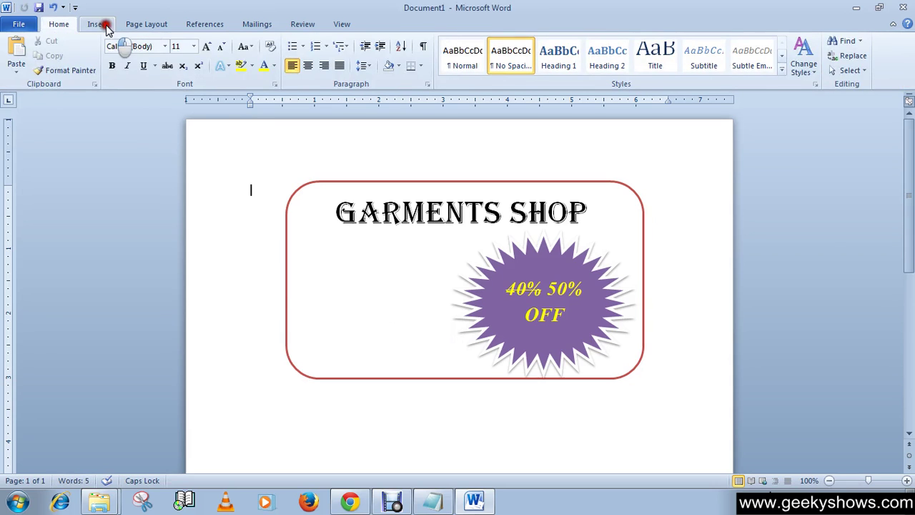
# Step: Draw a Right Arrow Callout left of the starburst, stretch its tip to the starburst, and style it light purple
pyautogui.click(102, 24)
pyautogui.click(199, 66)
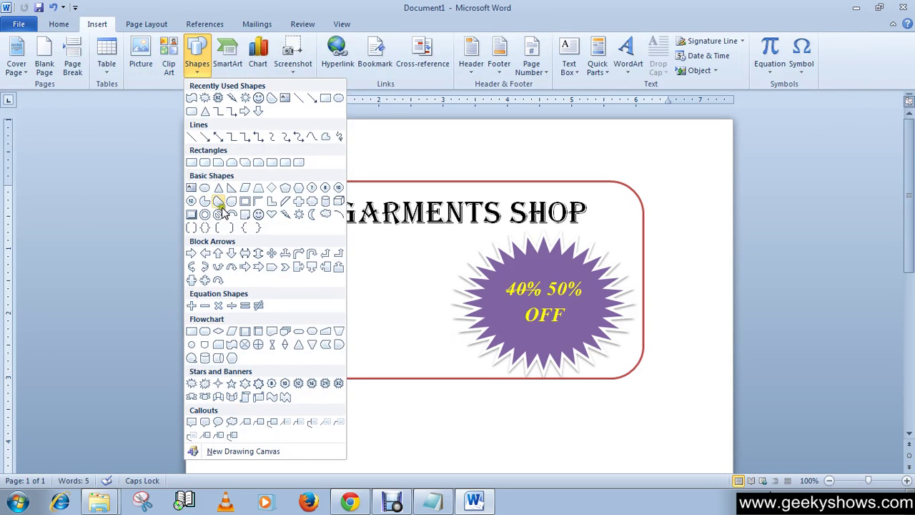
pyautogui.click(300, 275)
pyautogui.moveTo(331, 272)
pyautogui.mouseDown()
pyautogui.moveTo(416, 325)
pyautogui.moveTo(444, 323)
pyautogui.mouseUp()
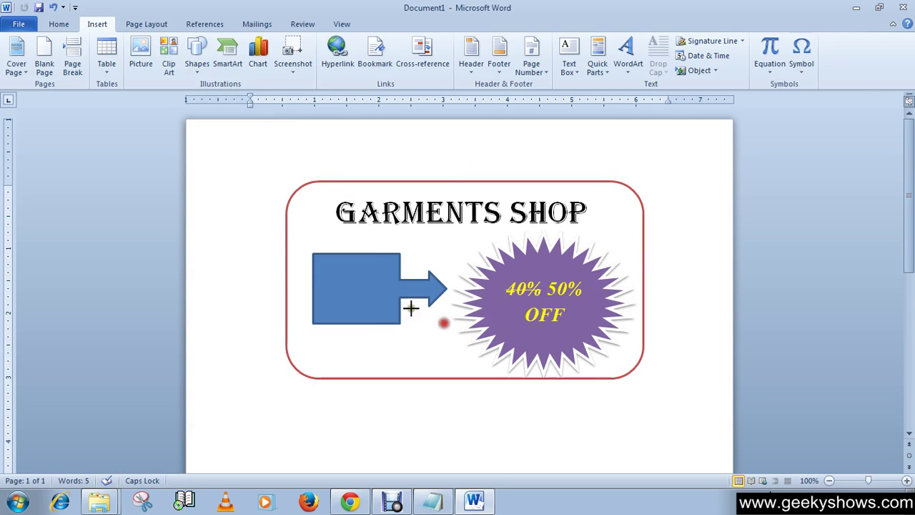
pyautogui.click(359, 284)
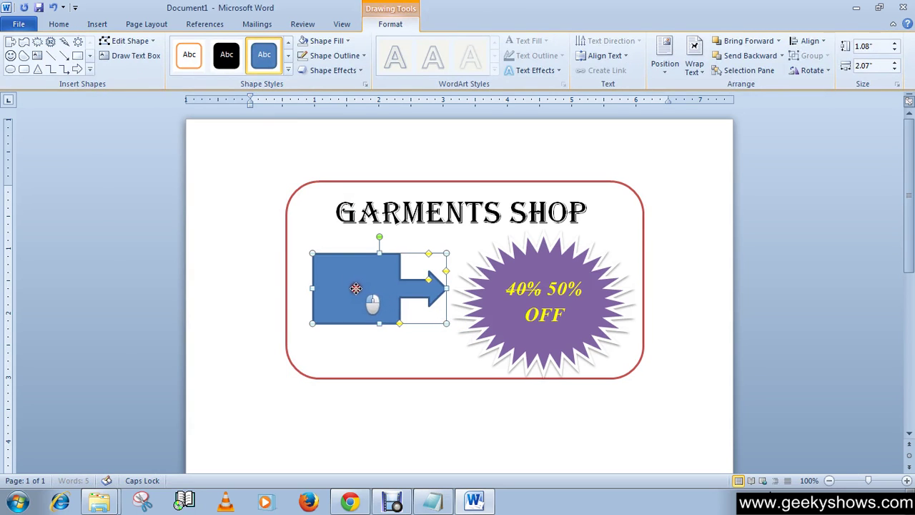
pyautogui.moveTo(355, 288); pyautogui.dragTo(347, 298)
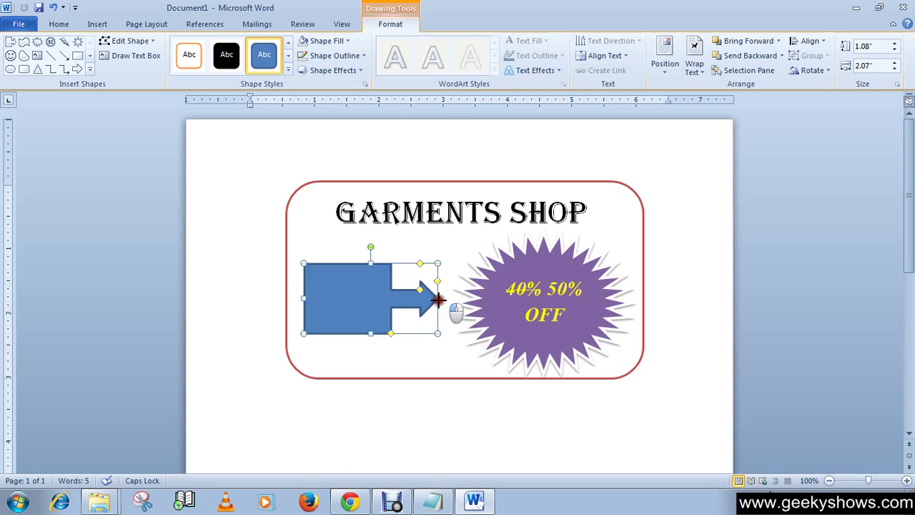
pyautogui.moveTo(437, 298); pyautogui.dragTo(445, 298)
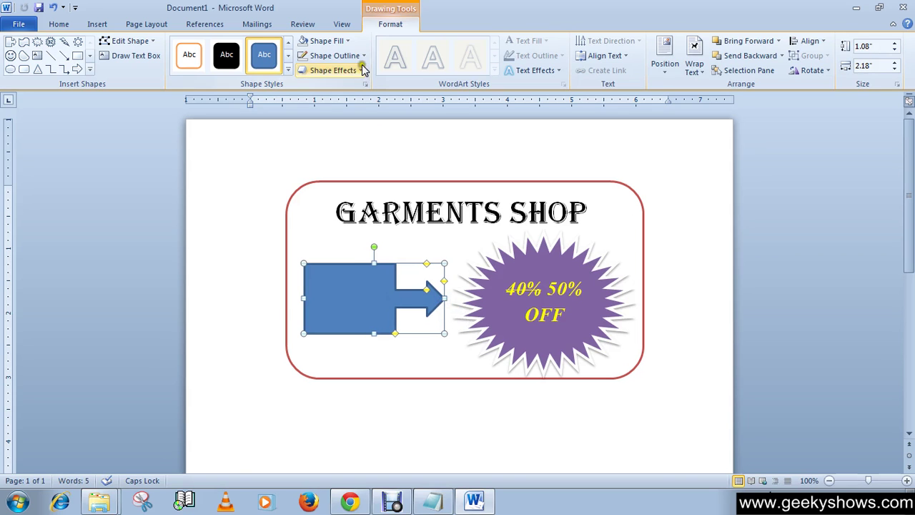
pyautogui.click(288, 69)
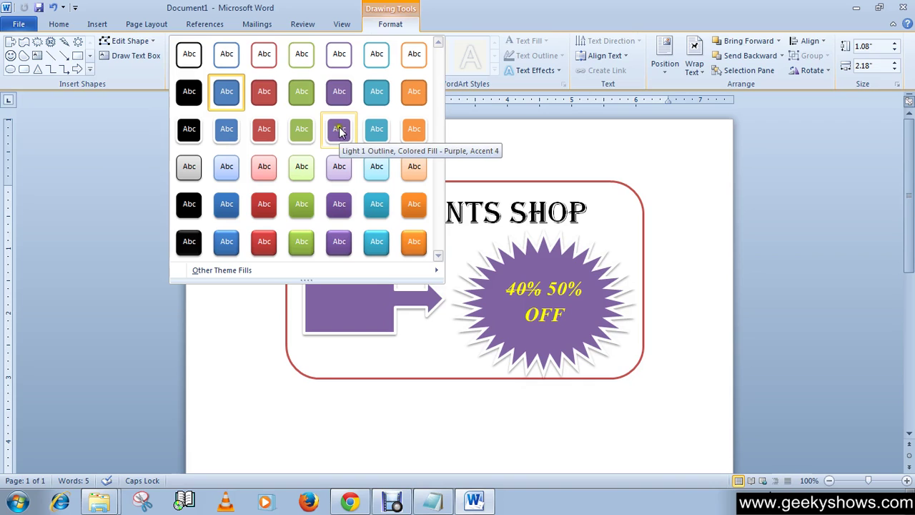
pyautogui.click(338, 174)
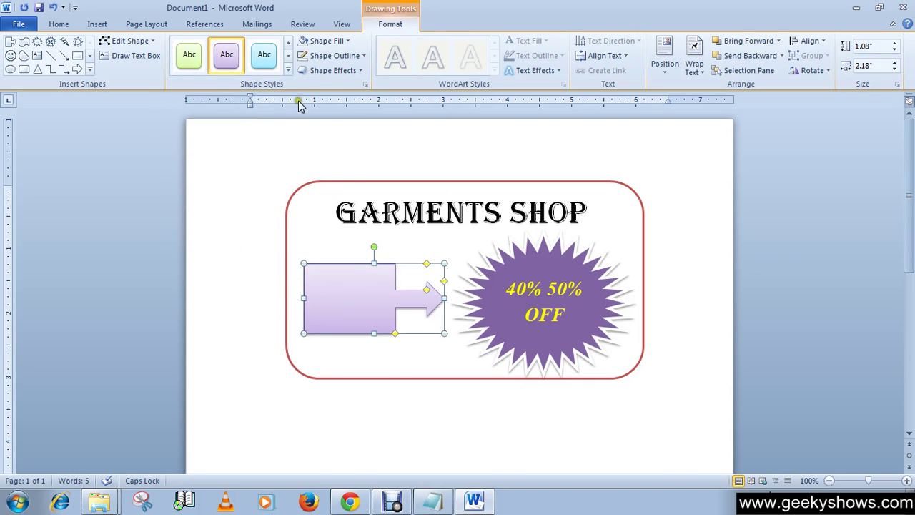
# Step: Draw a text box inside the arrow's body holding the word NOW, then select NOW
pyautogui.click(127, 56)
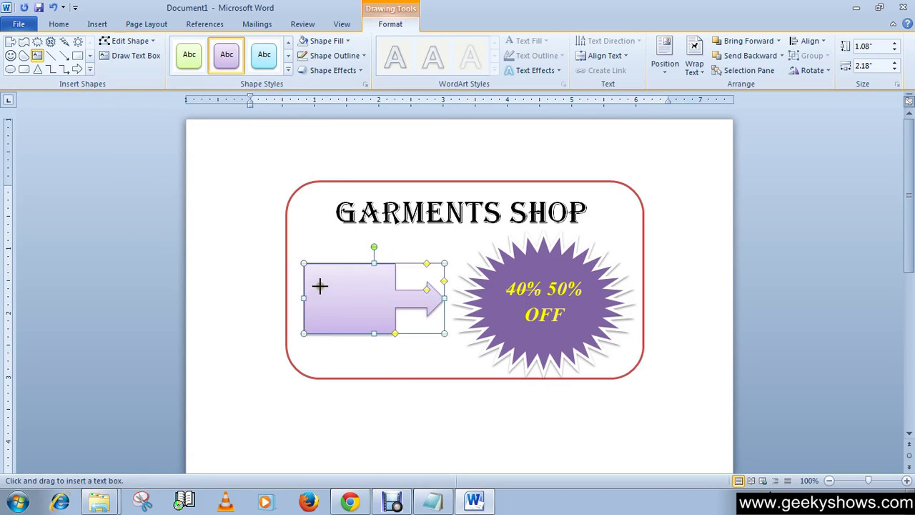
pyautogui.moveTo(313, 281); pyautogui.dragTo(386, 321)
pyautogui.write('NOW')
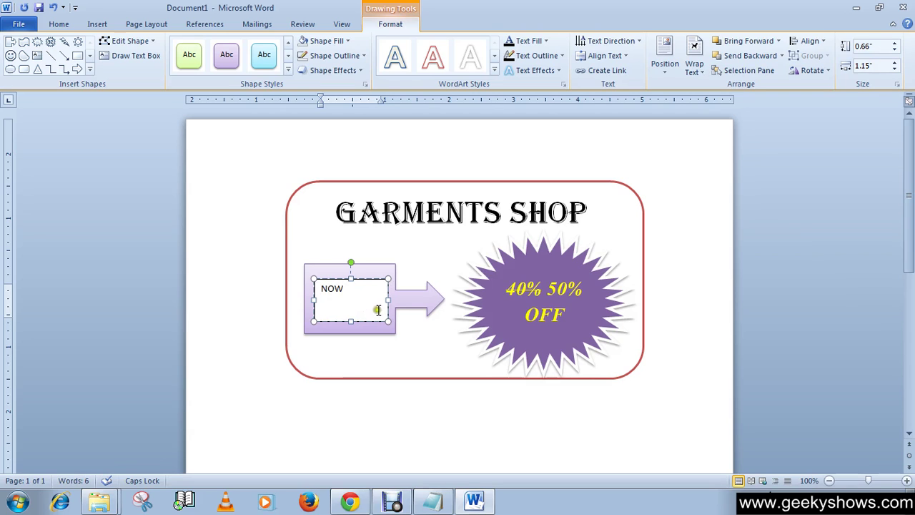
pyautogui.moveTo(350, 290); pyautogui.dragTo(316, 291)
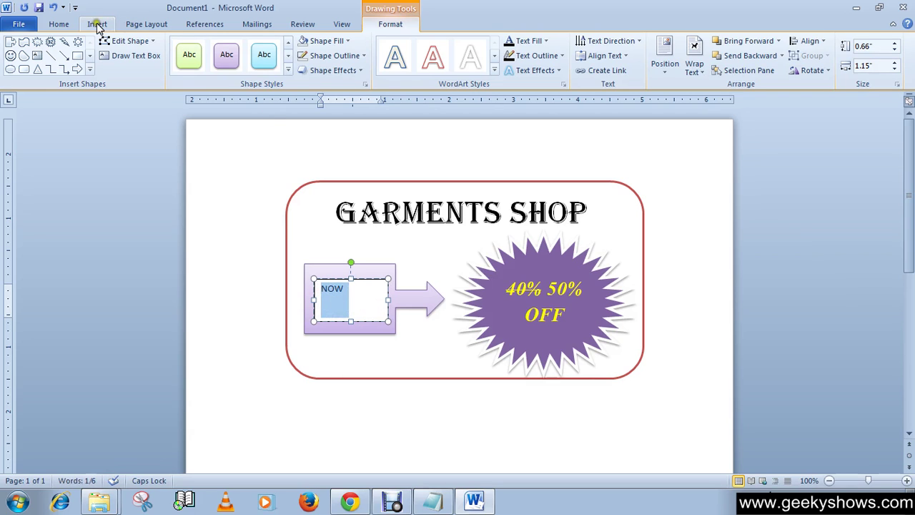
pyautogui.click(58, 23)
pyautogui.click(163, 46)
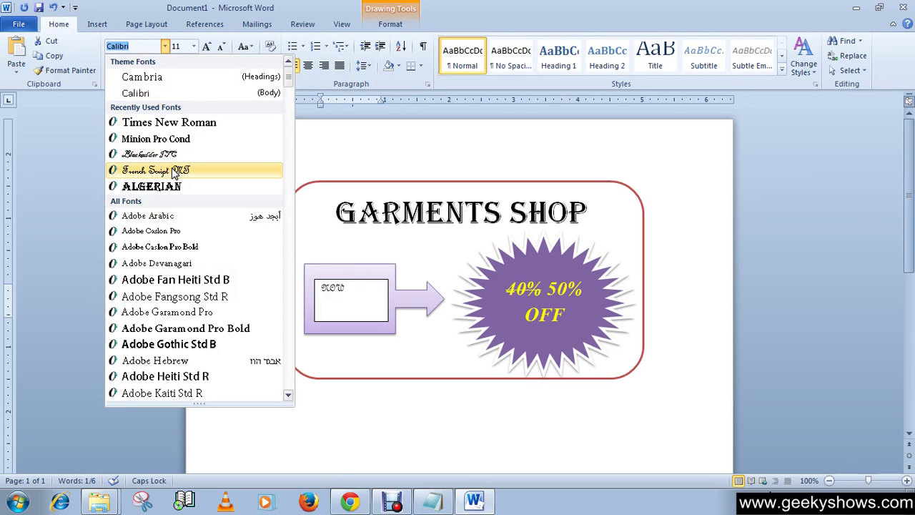
# Step: Change the arrow's NOW text to Times New Roman from Recently Used Fonts
pyautogui.scroll(-6, 160, 262)
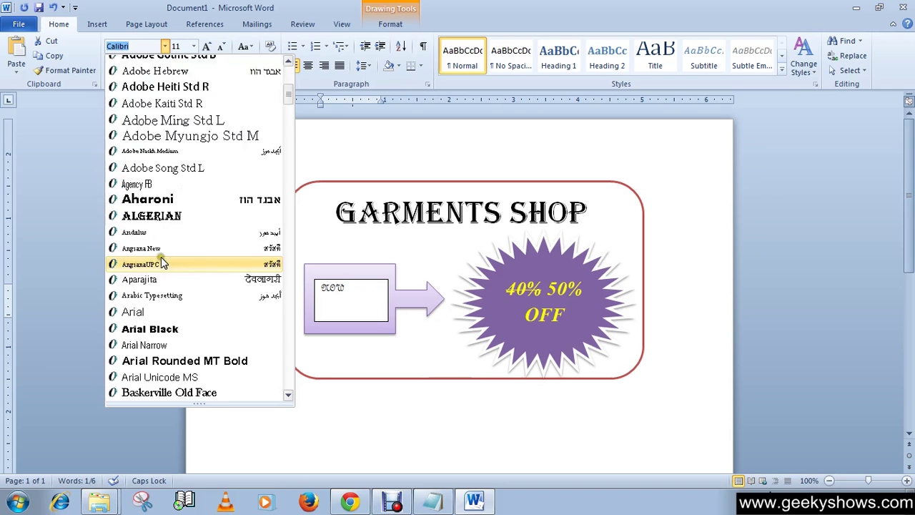
pyautogui.scroll(-3, 162, 263)
pyautogui.scroll(-2, 164, 266)
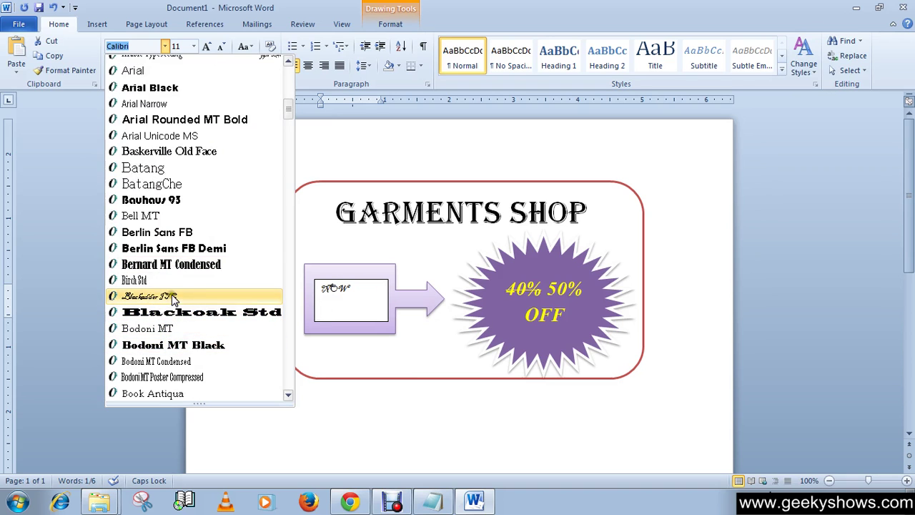
pyautogui.scroll(8, 177, 293)
pyautogui.scroll(7, 179, 293)
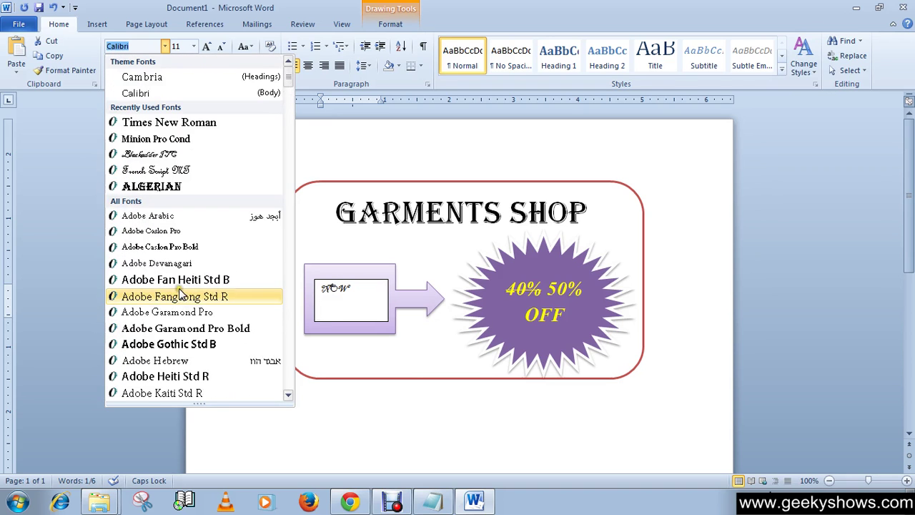
pyautogui.click(179, 122)
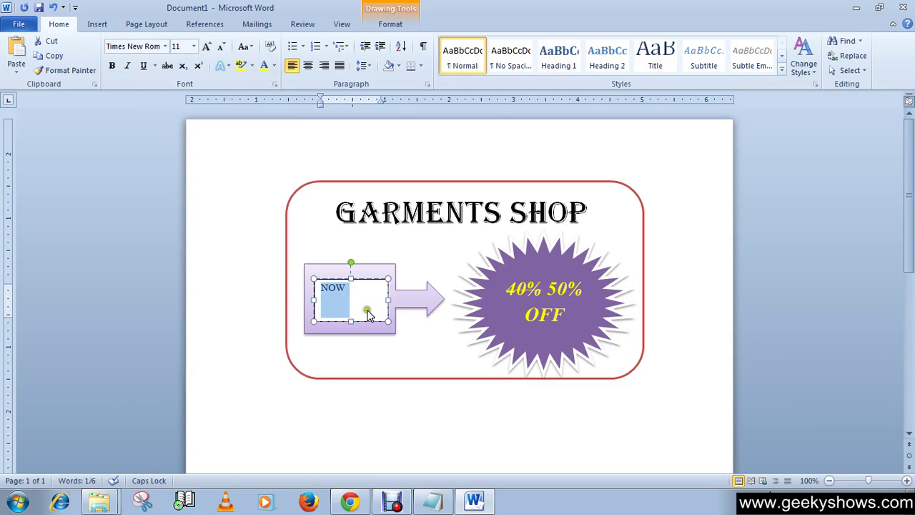
pyautogui.click(193, 47)
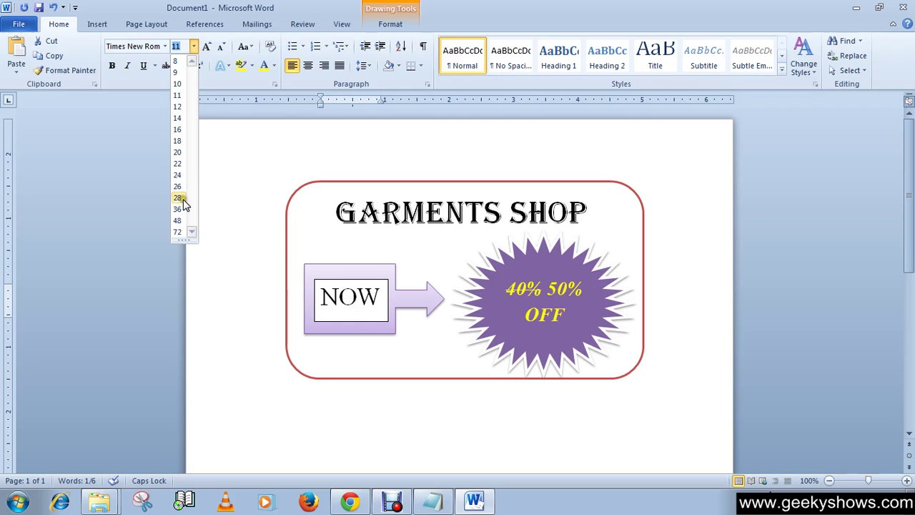
# Step: Make NOW bold and set its font size to 27
pyautogui.click(183, 200)
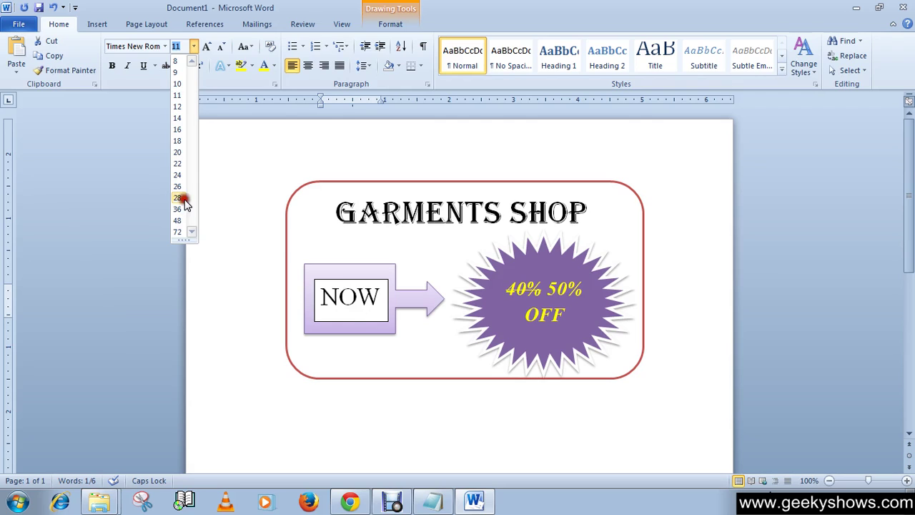
pyautogui.click(113, 67)
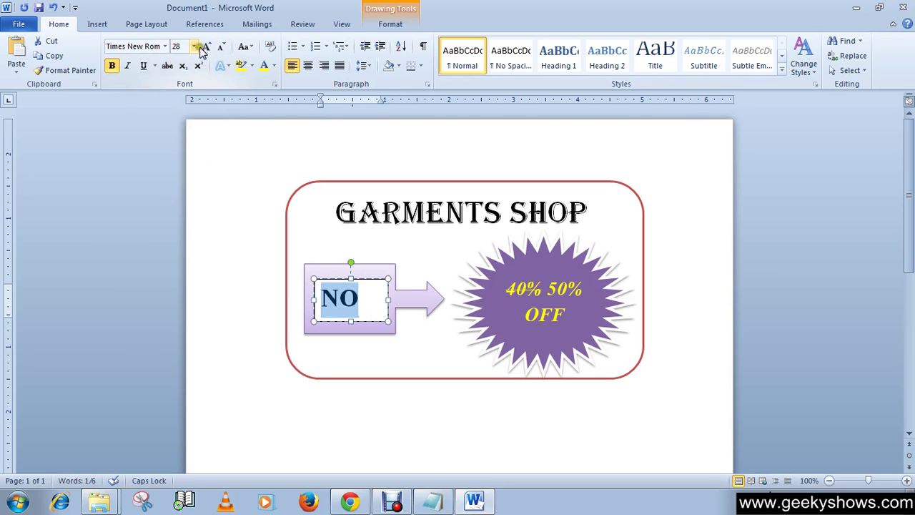
pyautogui.click(176, 46)
pyautogui.click(168, 46)
pyautogui.write('27')
pyautogui.press('Return')
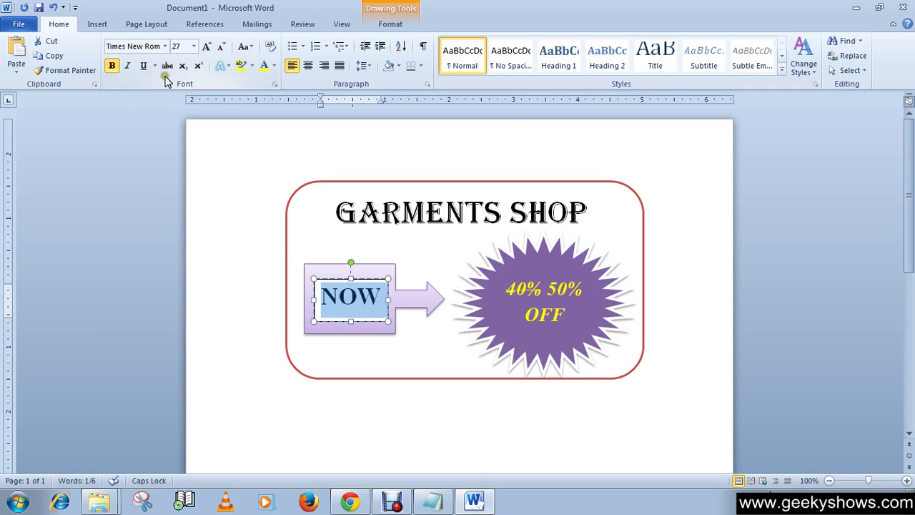
# Step: Italicize NOW, leaving it un-underlined, and select the whole NOW text box
pyautogui.click(143, 67)
pyautogui.click(143, 67)
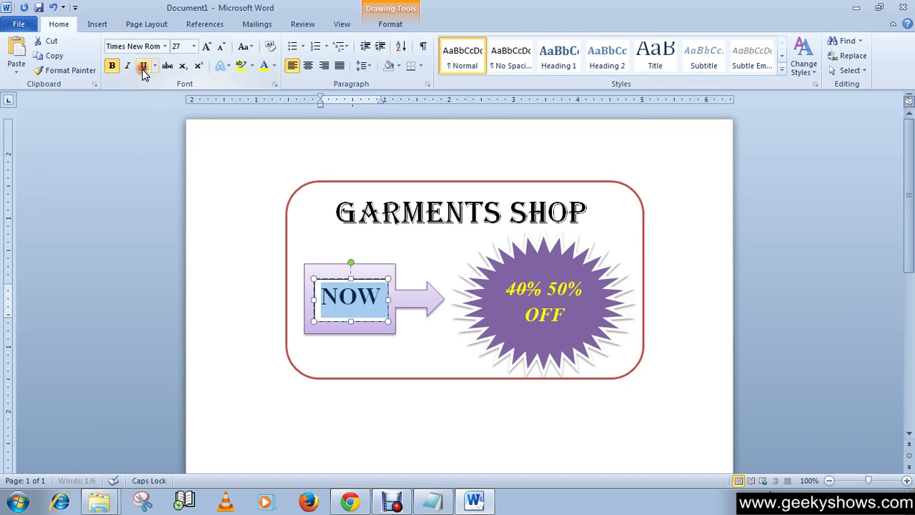
pyautogui.click(129, 66)
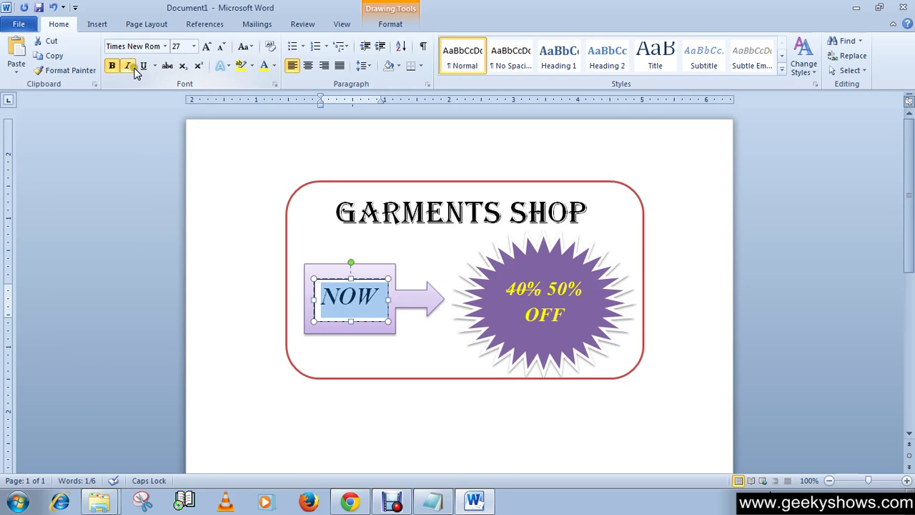
pyautogui.click(275, 65)
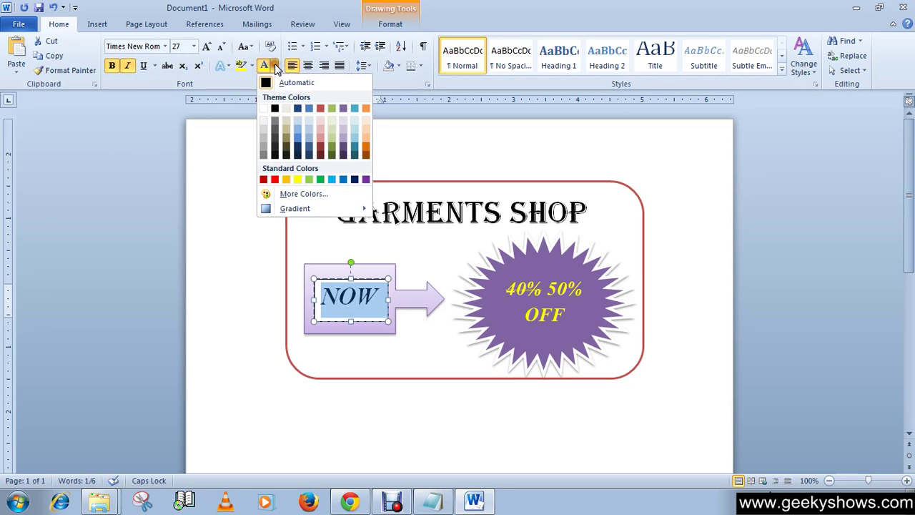
pyautogui.click(356, 252)
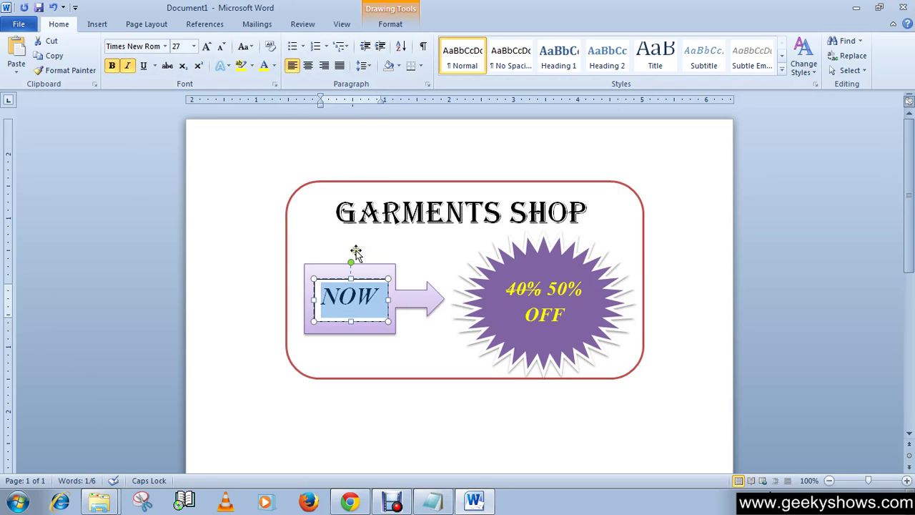
pyautogui.click(355, 280)
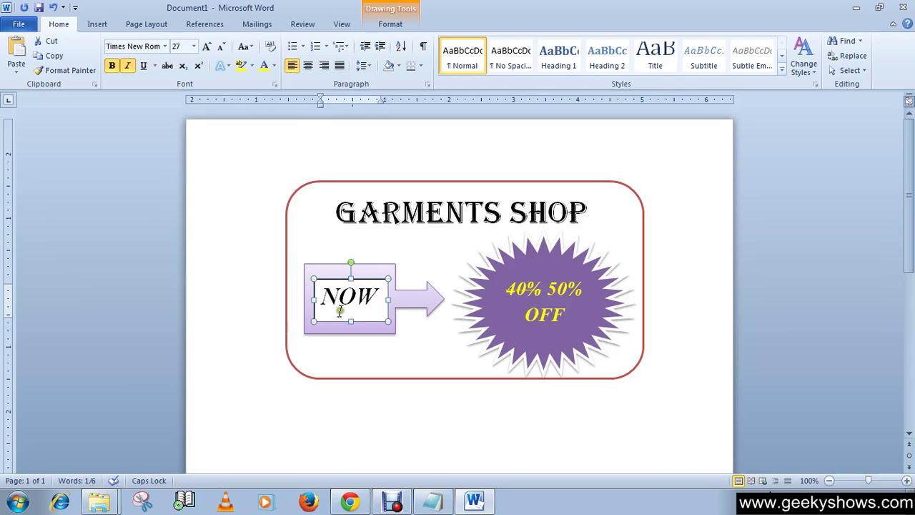
# Step: Give the NOW text box No Fill and No Outline
pyautogui.click(388, 24)
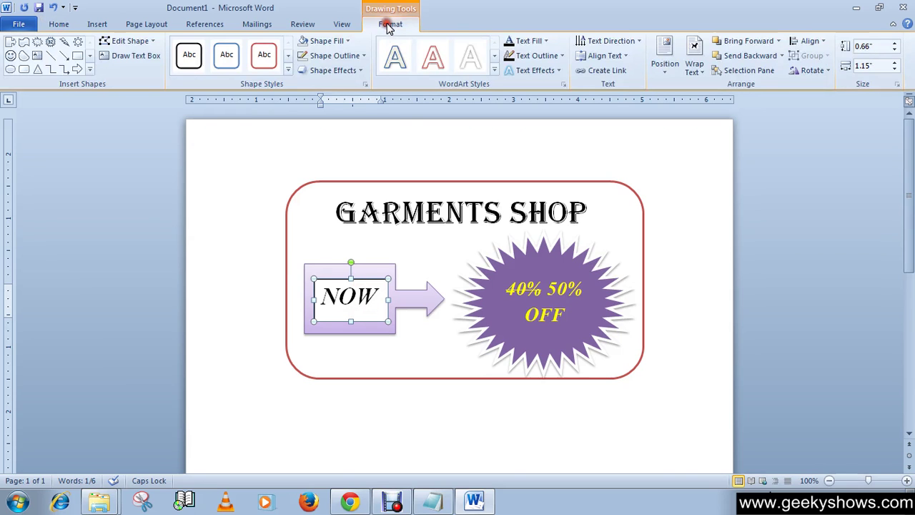
pyautogui.click(343, 41)
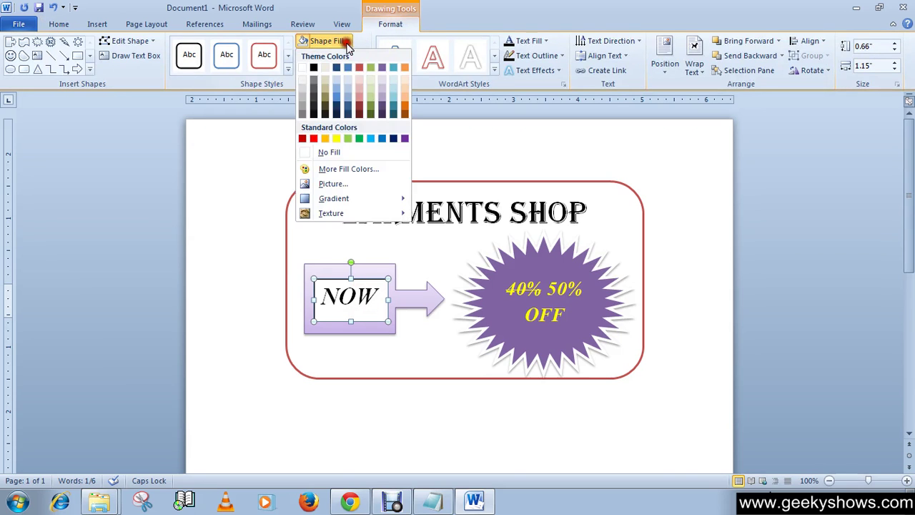
pyautogui.click(332, 152)
pyautogui.click(350, 55)
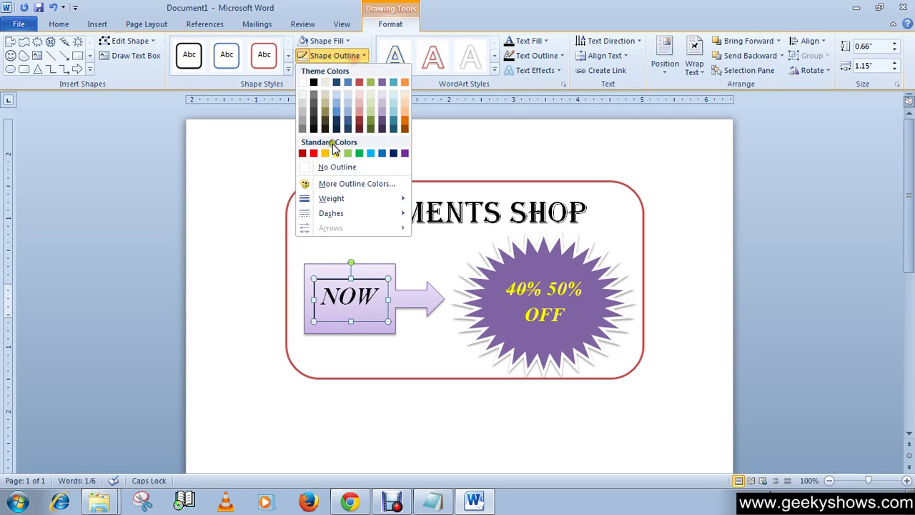
pyautogui.click(333, 169)
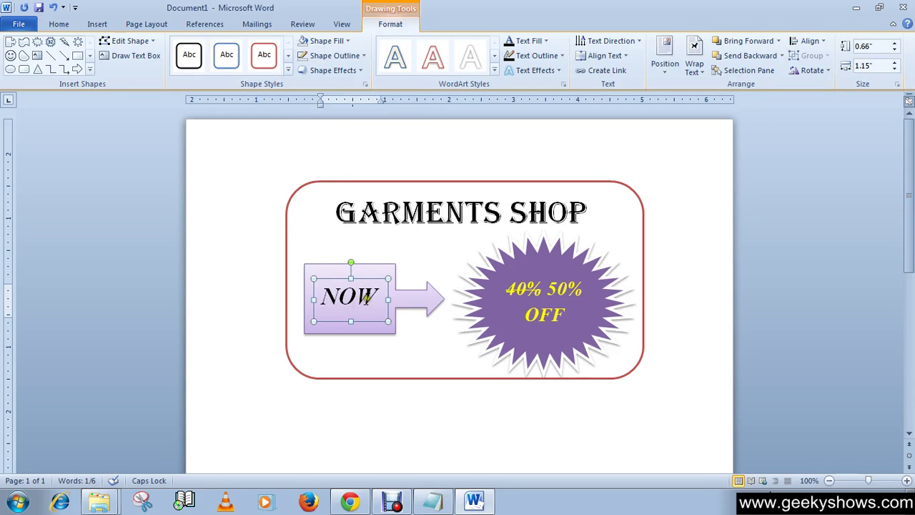
# Step: Color the word NOW green
pyautogui.moveTo(380, 296); pyautogui.dragTo(315, 290)
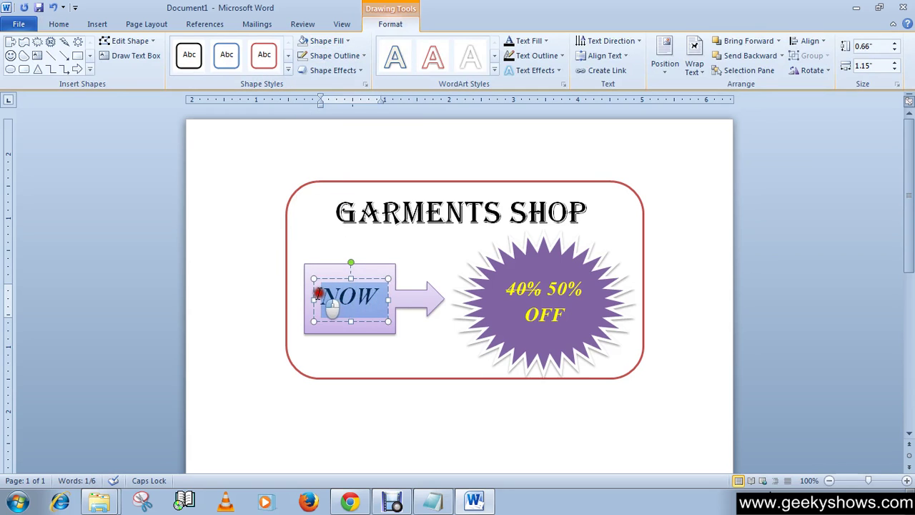
pyautogui.click(61, 25)
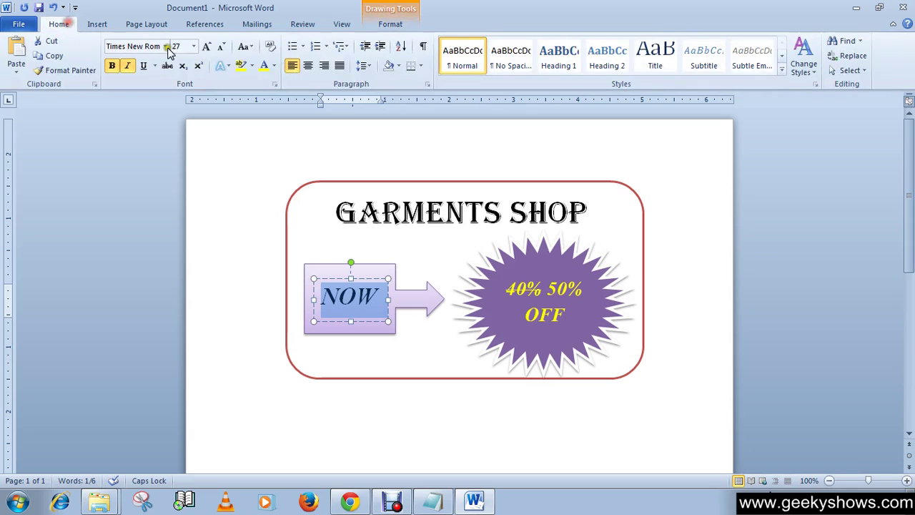
pyautogui.click(274, 66)
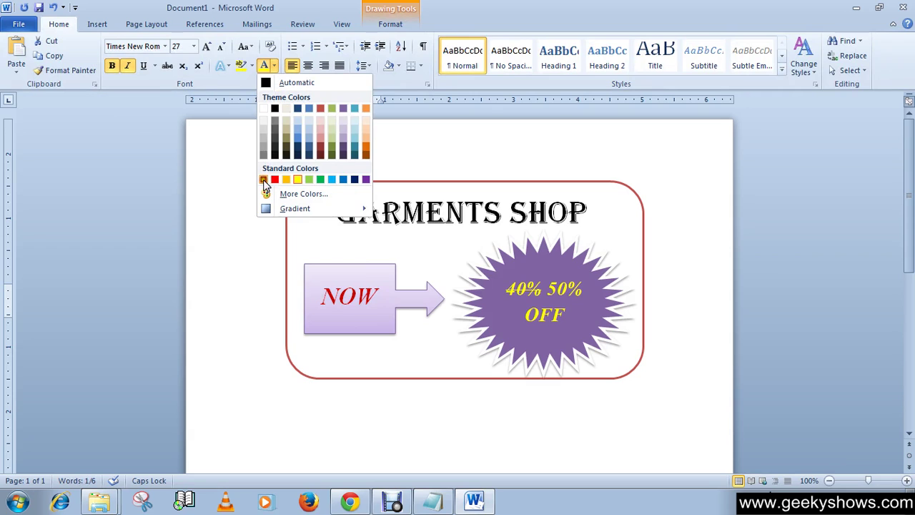
pyautogui.click(322, 181)
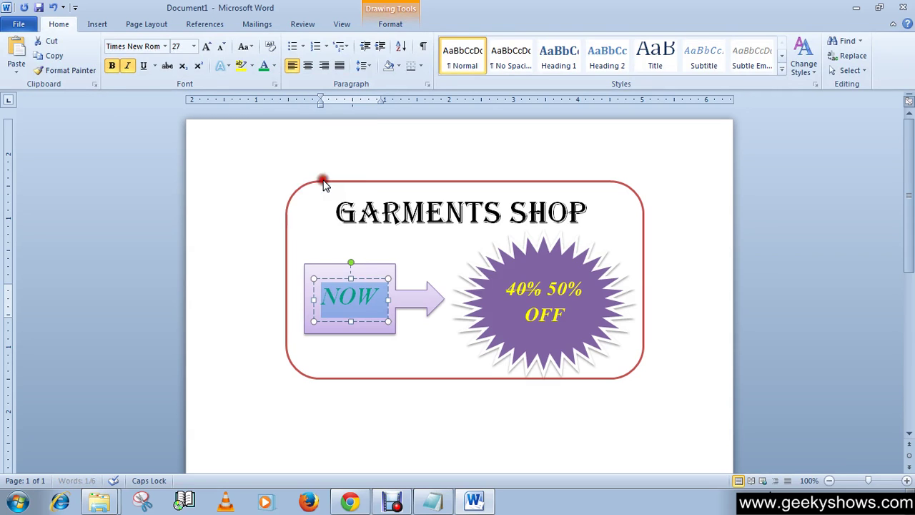
# Step: Widen the NOW box, centre the word, and set it to size 28
pyautogui.click(309, 299)
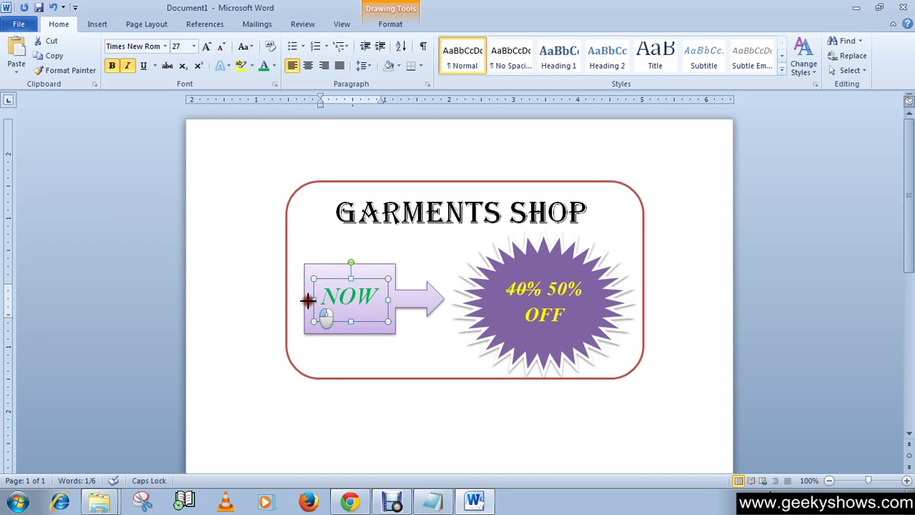
pyautogui.moveTo(308, 300); pyautogui.dragTo(307, 299)
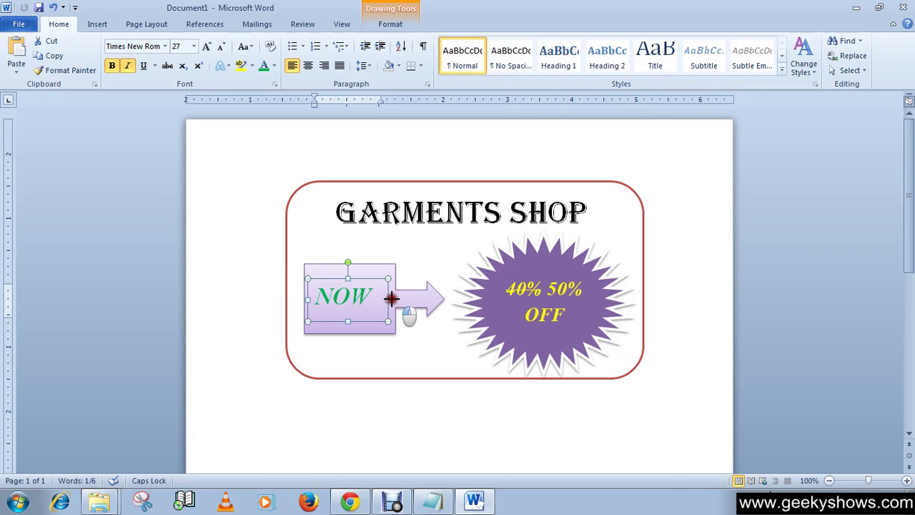
pyautogui.moveTo(379, 298); pyautogui.dragTo(314, 301)
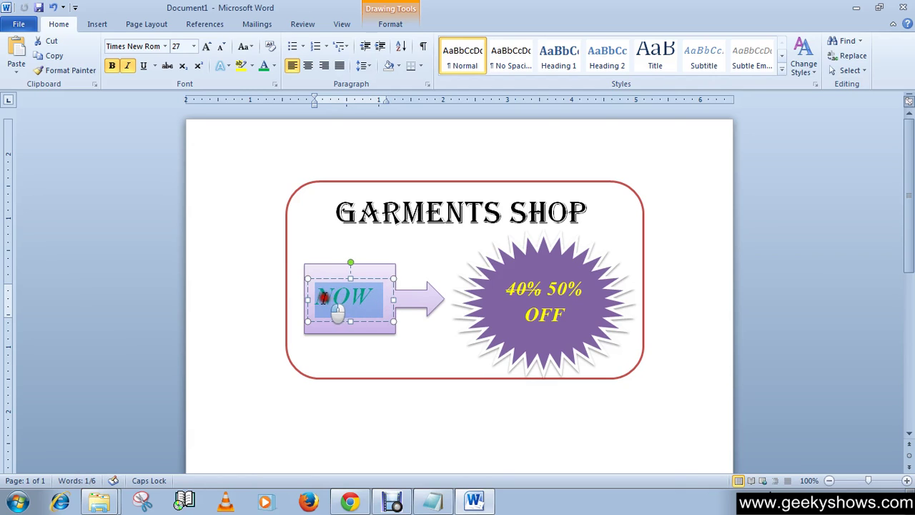
pyautogui.click(308, 66)
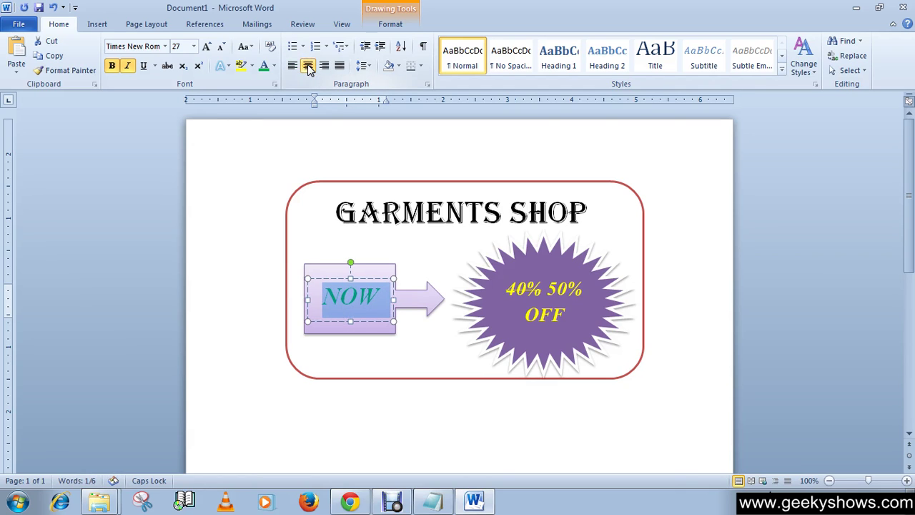
pyautogui.click(206, 47)
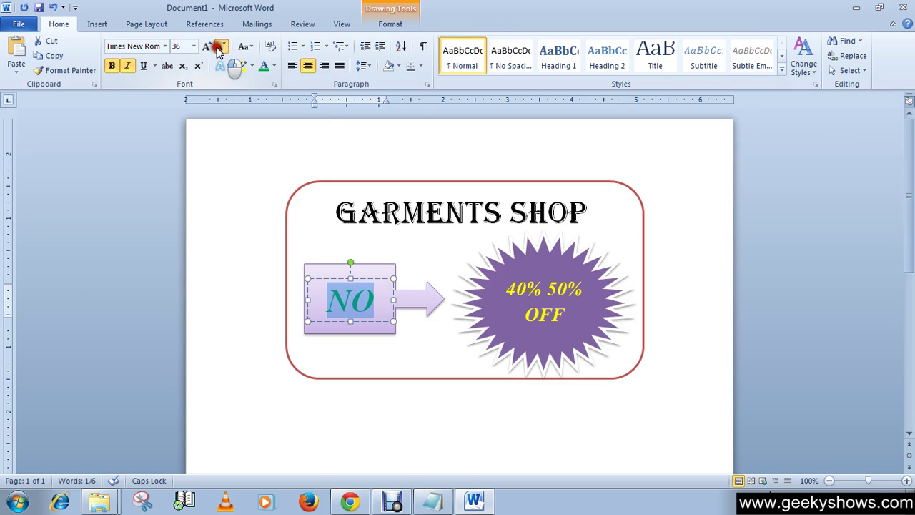
pyautogui.click(219, 49)
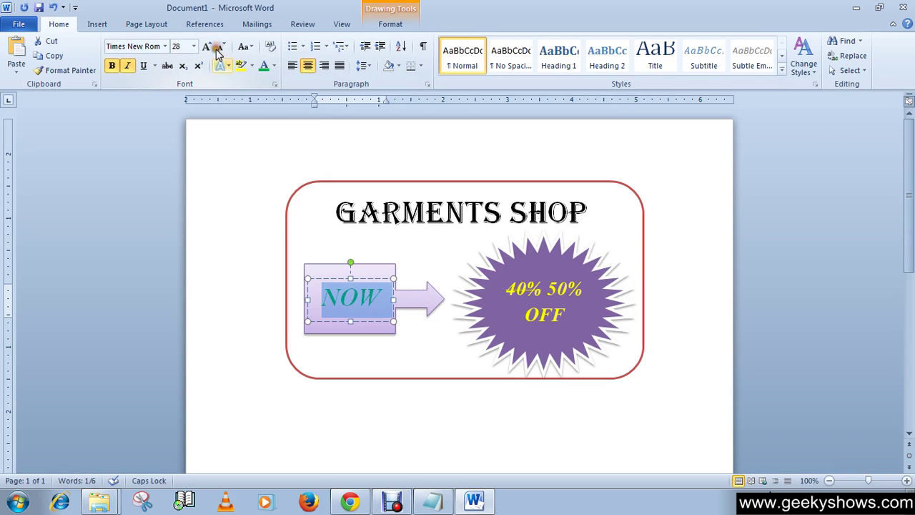
pyautogui.click(443, 247)
pyautogui.click(433, 343)
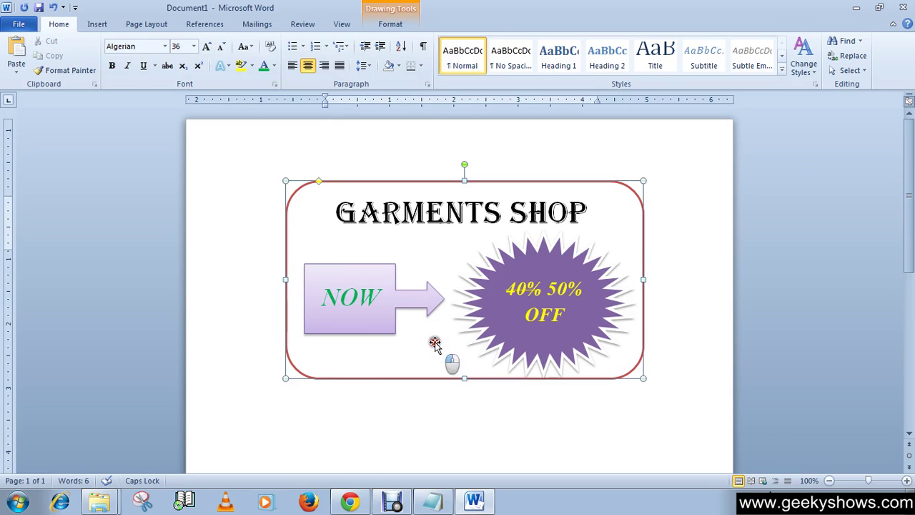
pyautogui.click(391, 417)
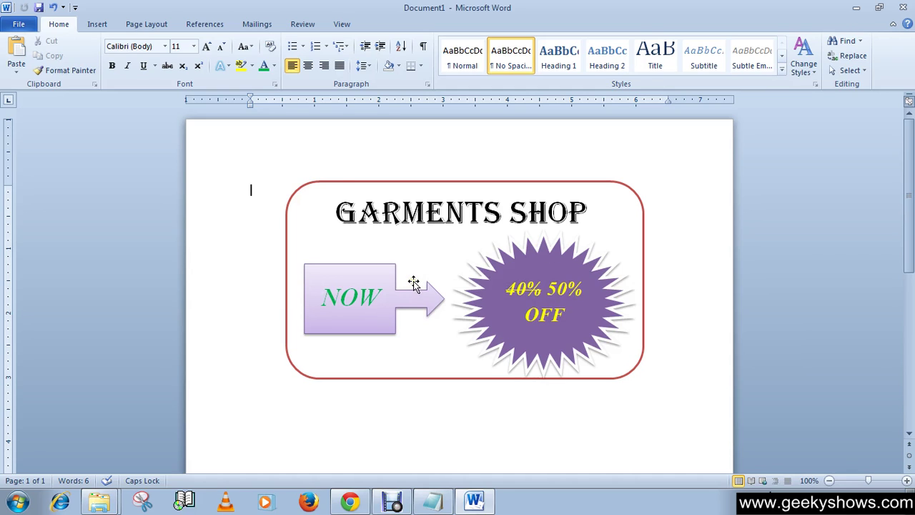
pyautogui.click(313, 183)
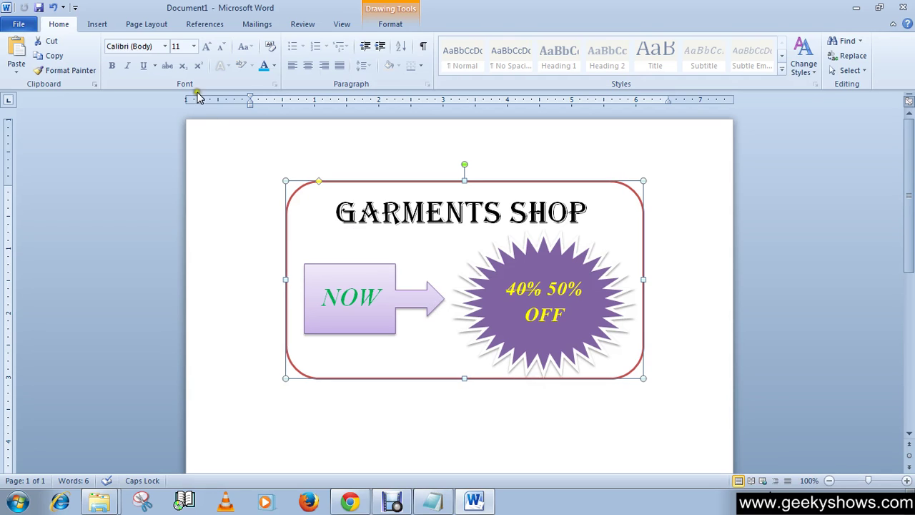
# Step: Draw a blue lightning bolt left of the GARMENTS SHOP title
pyautogui.click(97, 24)
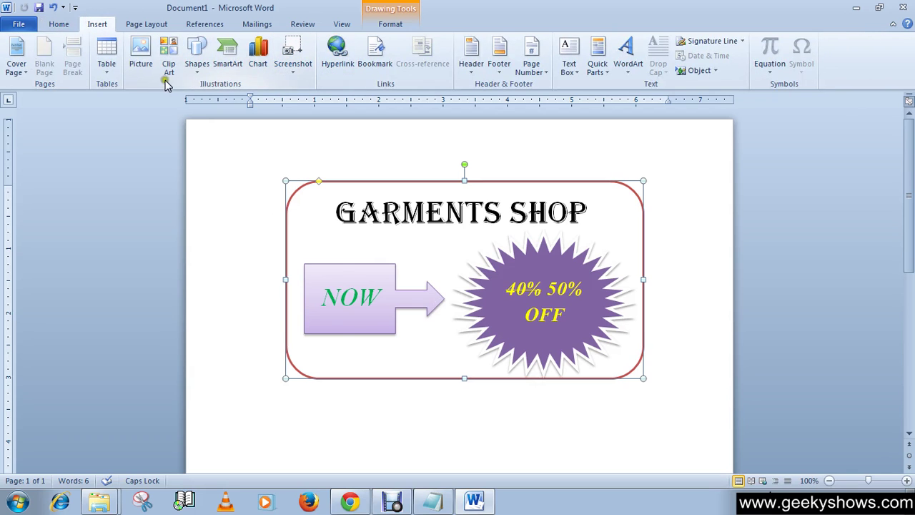
pyautogui.click(196, 67)
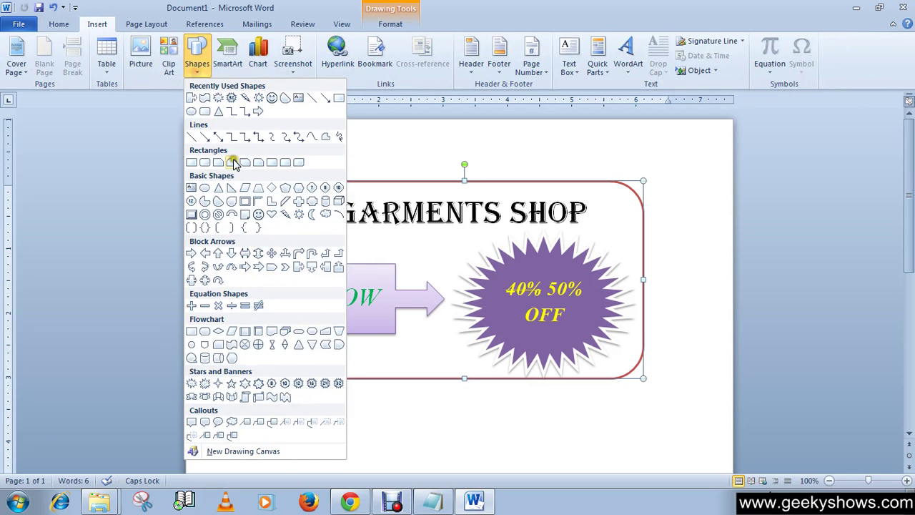
pyautogui.click(286, 214)
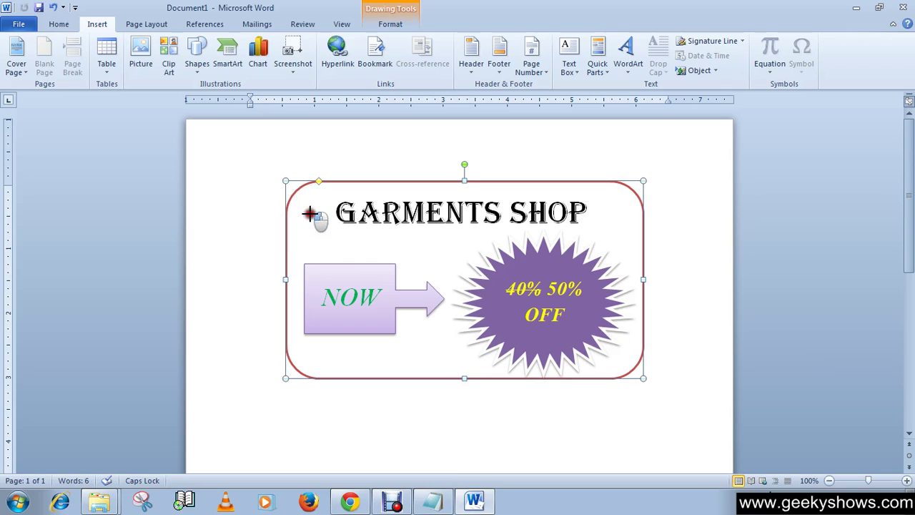
pyautogui.click(334, 241)
pyautogui.moveTo(334, 241); pyautogui.dragTo(299, 201)
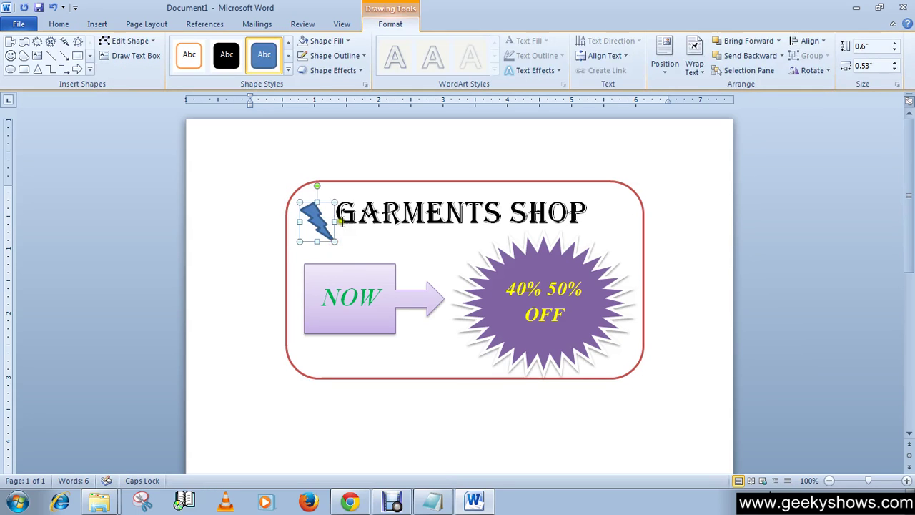
pyautogui.click(424, 256)
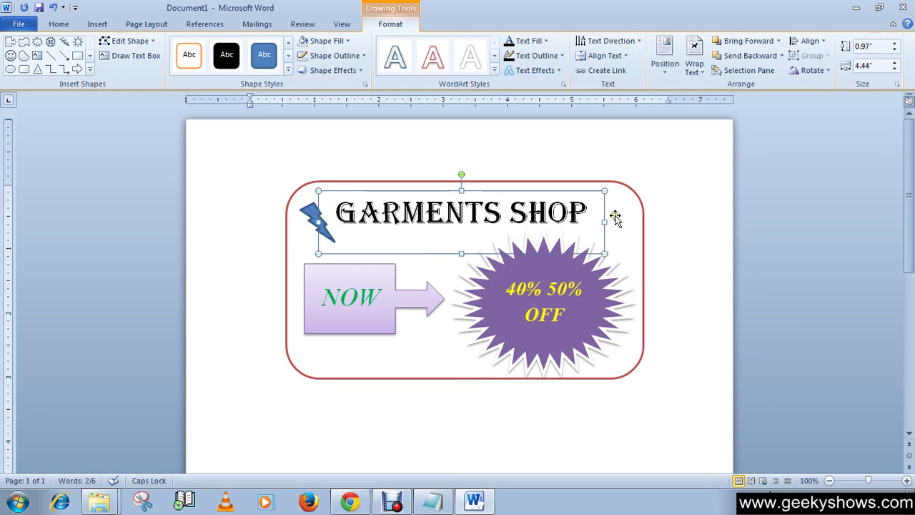
pyautogui.click(615, 216)
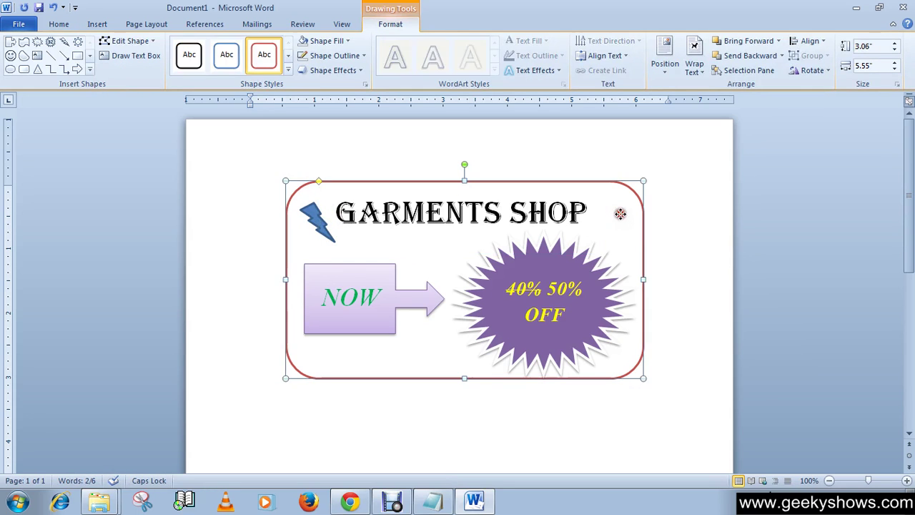
# Step: Draw a second, tilted lightning bolt just right of SHOP
pyautogui.click(64, 43)
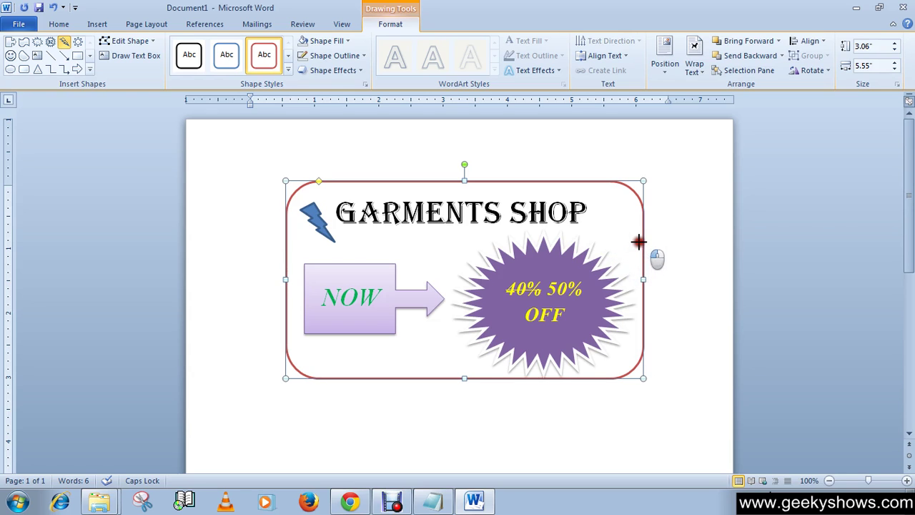
pyautogui.moveTo(630, 254)
pyautogui.mouseDown()
pyautogui.moveTo(638, 239)
pyautogui.moveTo(611, 197)
pyautogui.moveTo(650, 210)
pyautogui.mouseUp()
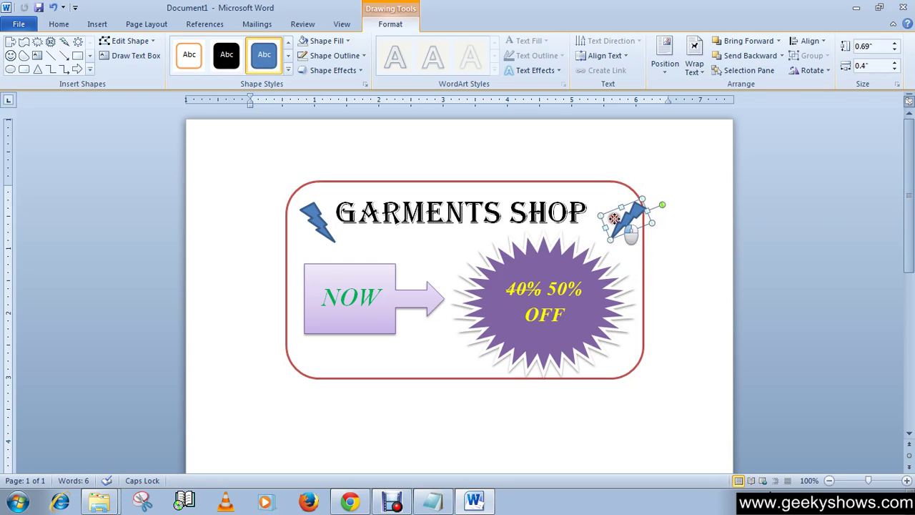
pyautogui.moveTo(614, 218); pyautogui.dragTo(608, 215)
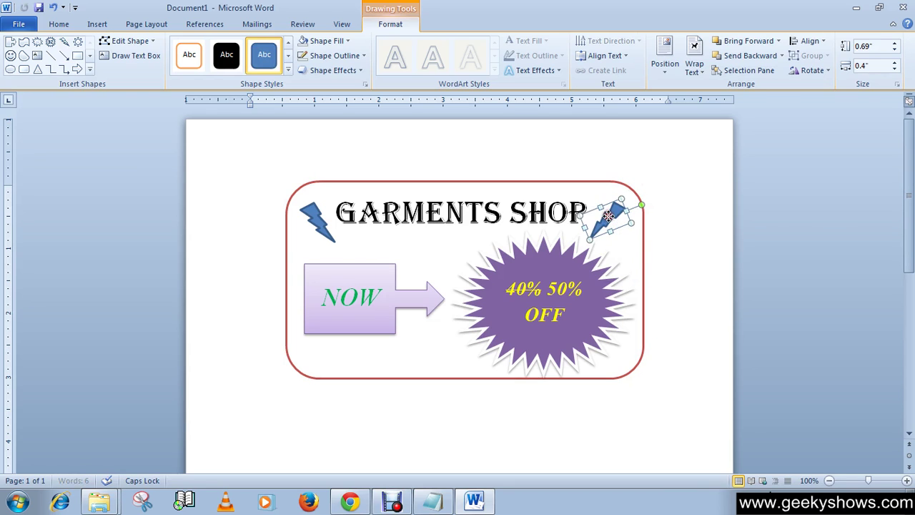
pyautogui.click(460, 239)
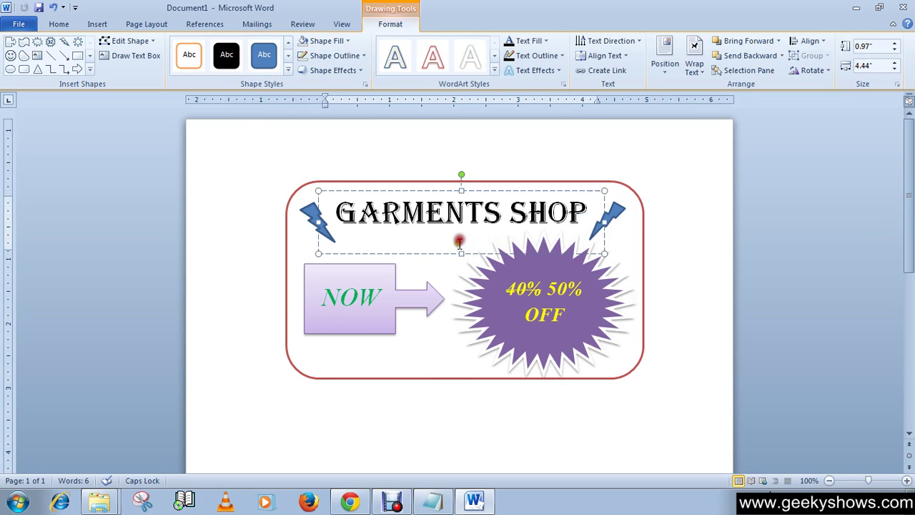
pyautogui.click(463, 366)
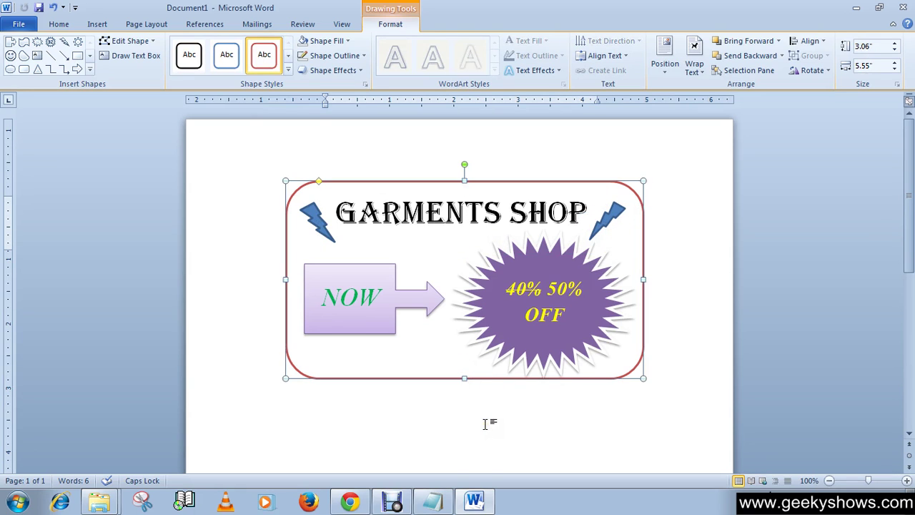